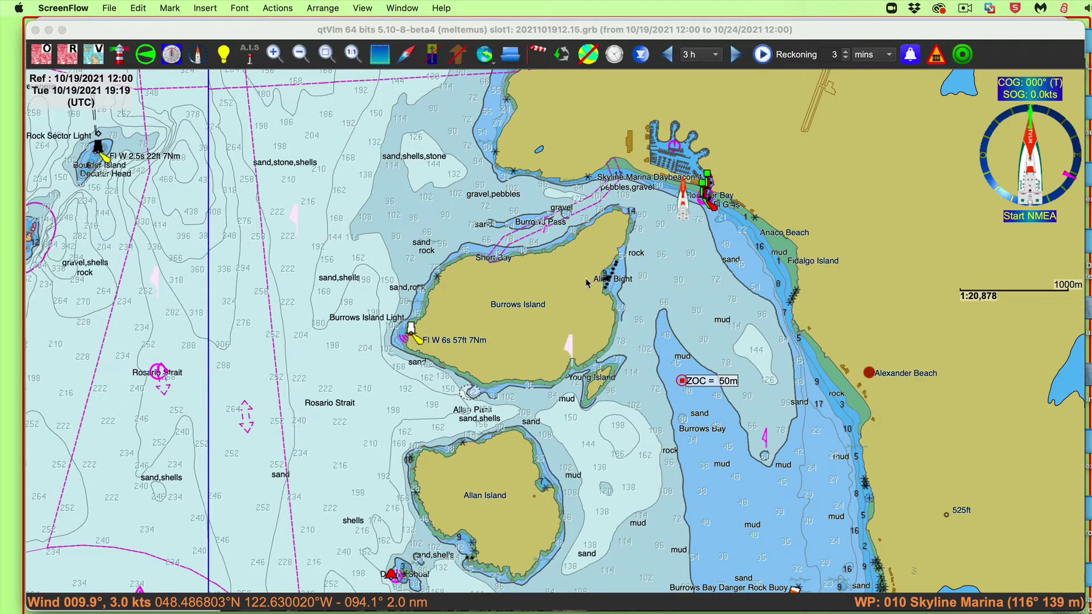
Step: Rescale chart US5WA31M to its native 1:25,000 compilation scale from Chart information
{"action": "right_click", "coordinate": [665, 277]}
{"action": "left_click", "coordinate": [717, 373]}
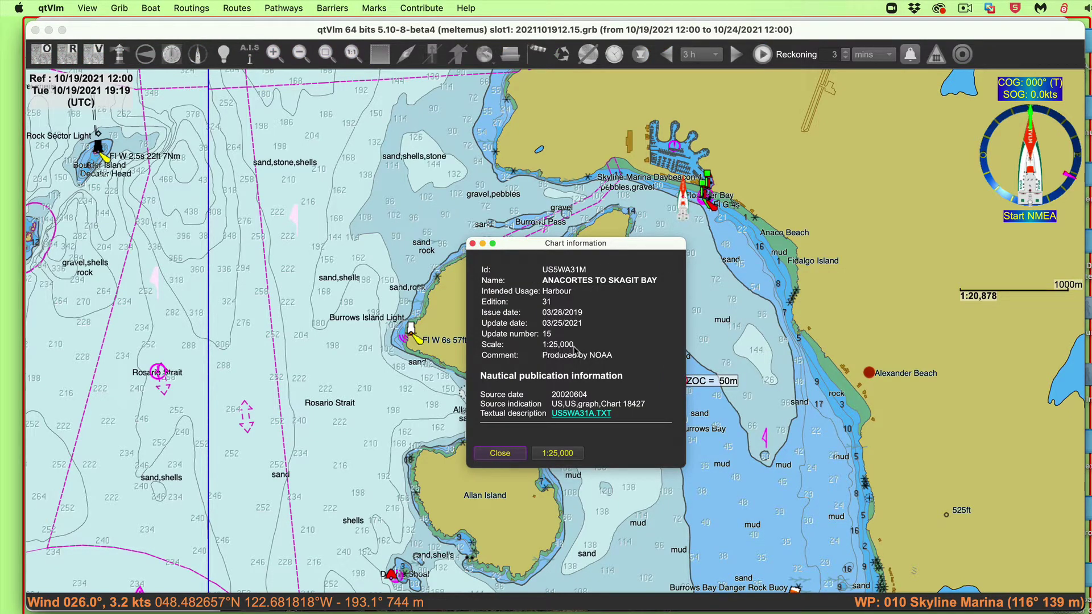
{"action": "left_click", "coordinate": [558, 455]}
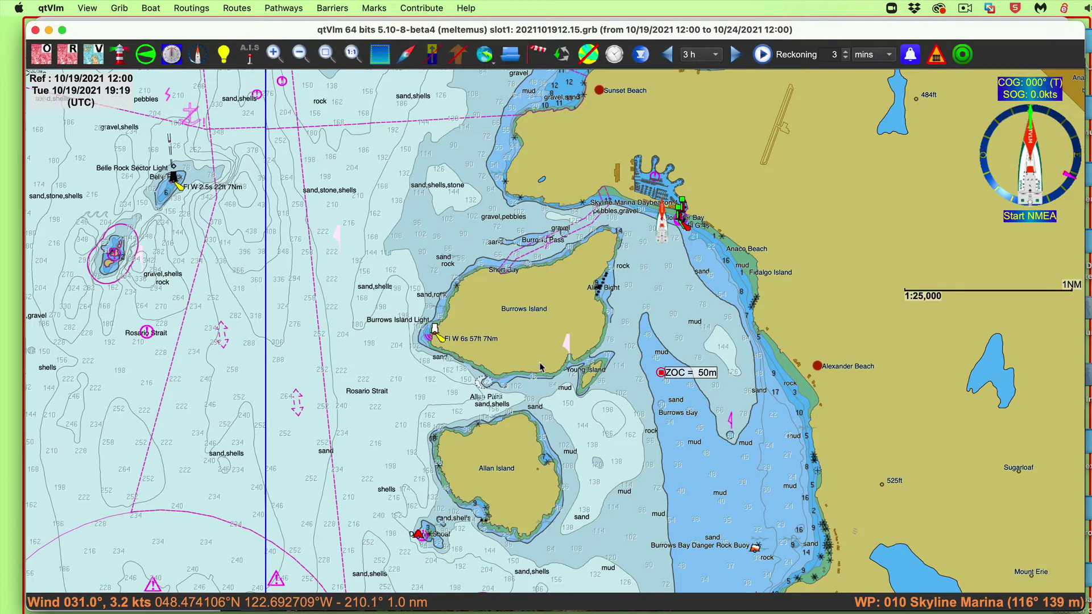
Step: Pan and zoom in on Young Island until the chart shows Overzoom x8.9 at 1:2,797
{"action": "left_click_drag", "start_coordinate": [576, 390], "coordinate": [537, 346]}
{"action": "scroll", "coordinate": [537, 346], "scroll_direction": "up", "scroll_amount": 3}
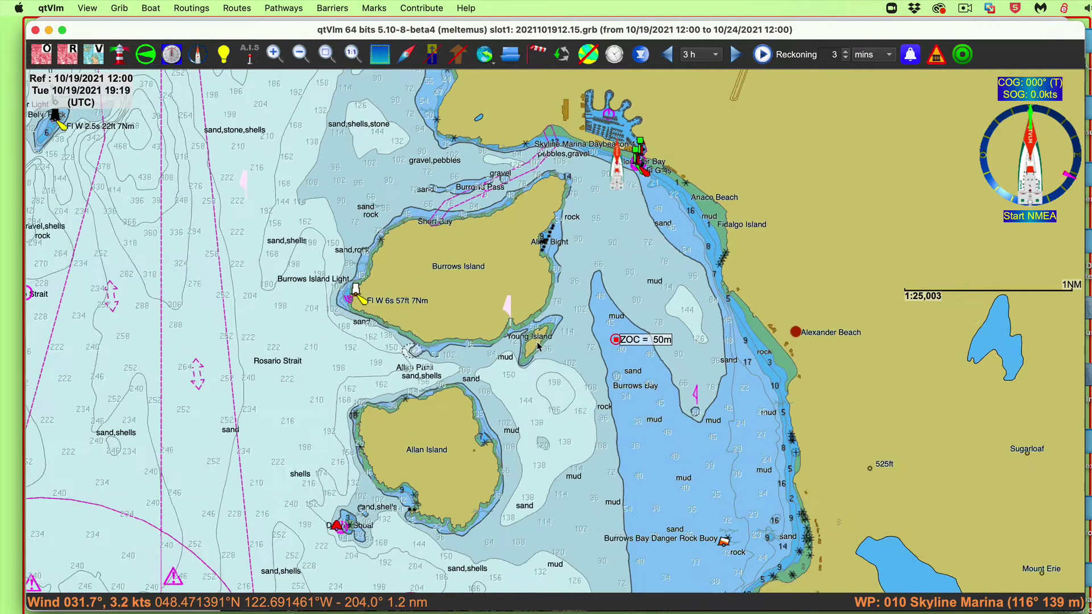
{"action": "scroll", "coordinate": [521, 222], "scroll_direction": "up", "scroll_amount": 5}
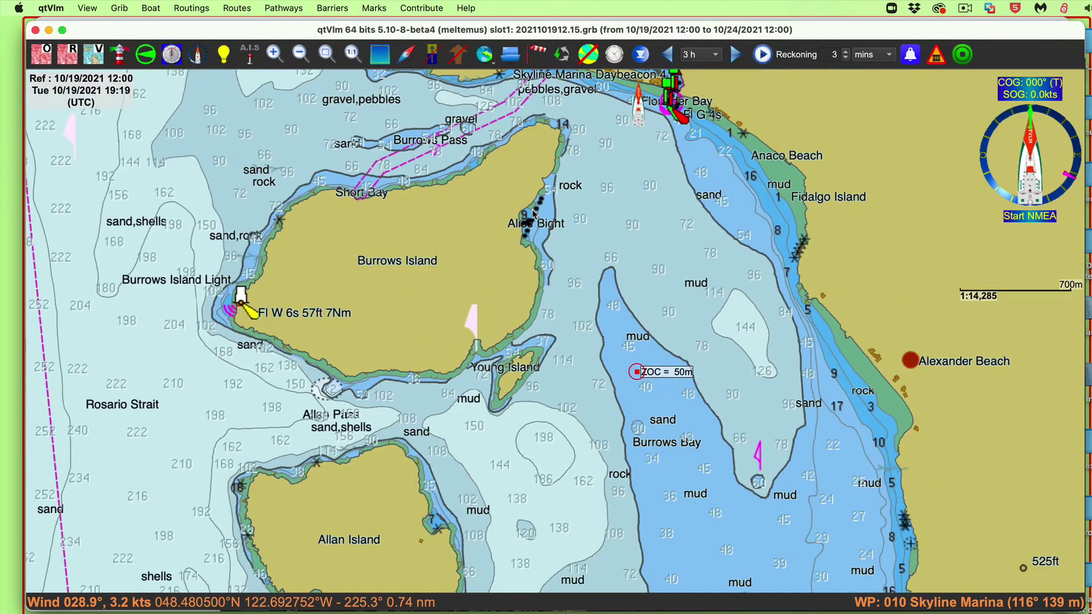
{"action": "scroll", "coordinate": [555, 252], "scroll_direction": "up", "scroll_amount": 3}
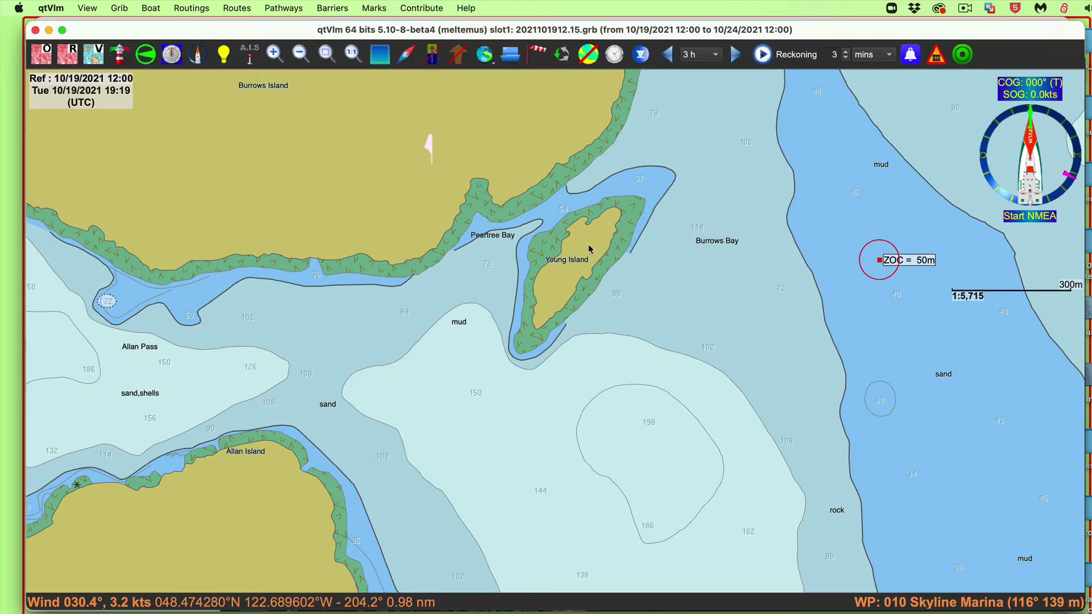
{"action": "scroll", "coordinate": [592, 253], "scroll_direction": "up", "scroll_amount": 3}
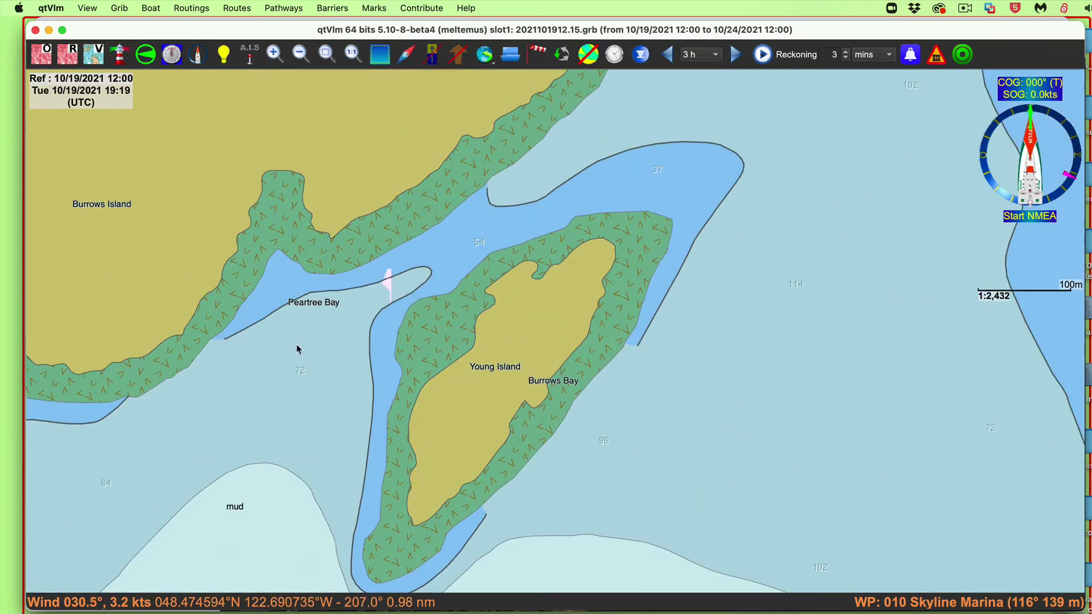
{"action": "scroll", "coordinate": [749, 281], "scroll_direction": "down", "scroll_amount": 3}
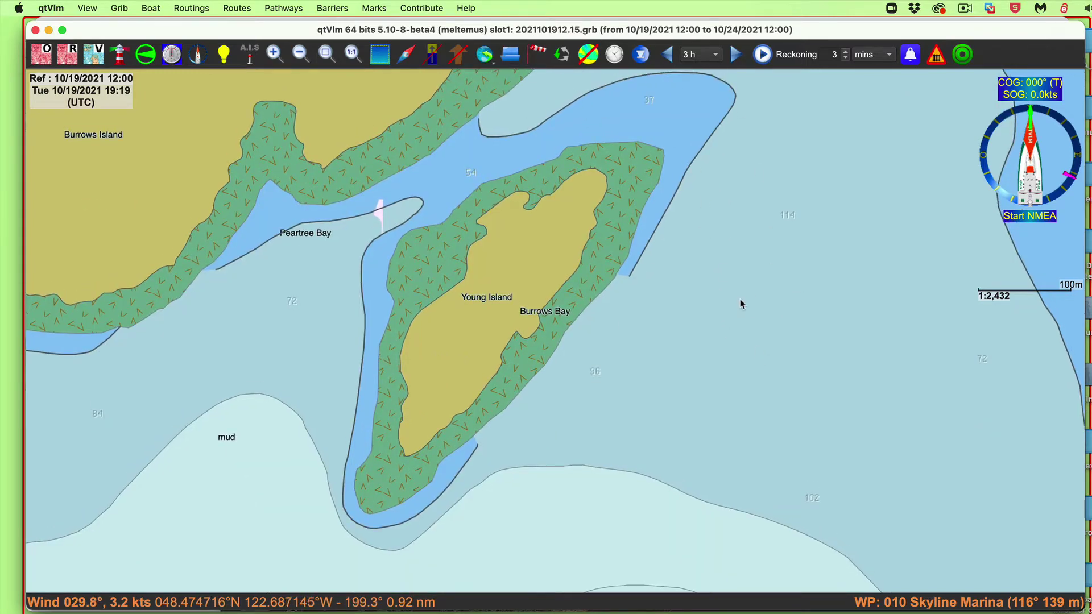
{"action": "scroll", "coordinate": [741, 304], "scroll_direction": "up", "scroll_amount": 1}
{"action": "scroll", "coordinate": [796, 258], "scroll_direction": "down", "scroll_amount": 2}
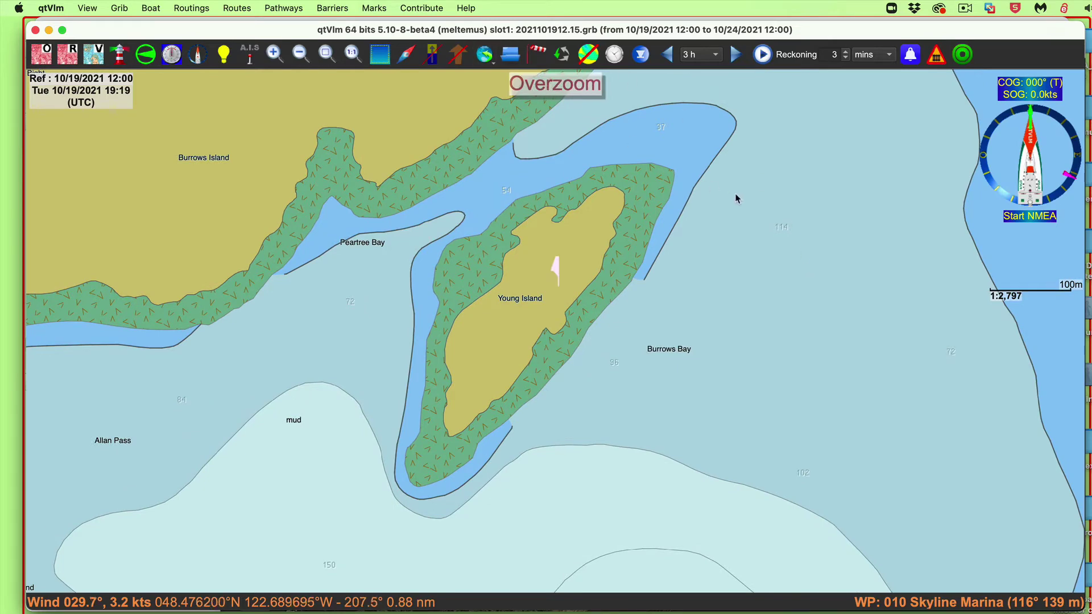
{"action": "scroll", "coordinate": [739, 254], "scroll_direction": "up", "scroll_amount": 1}
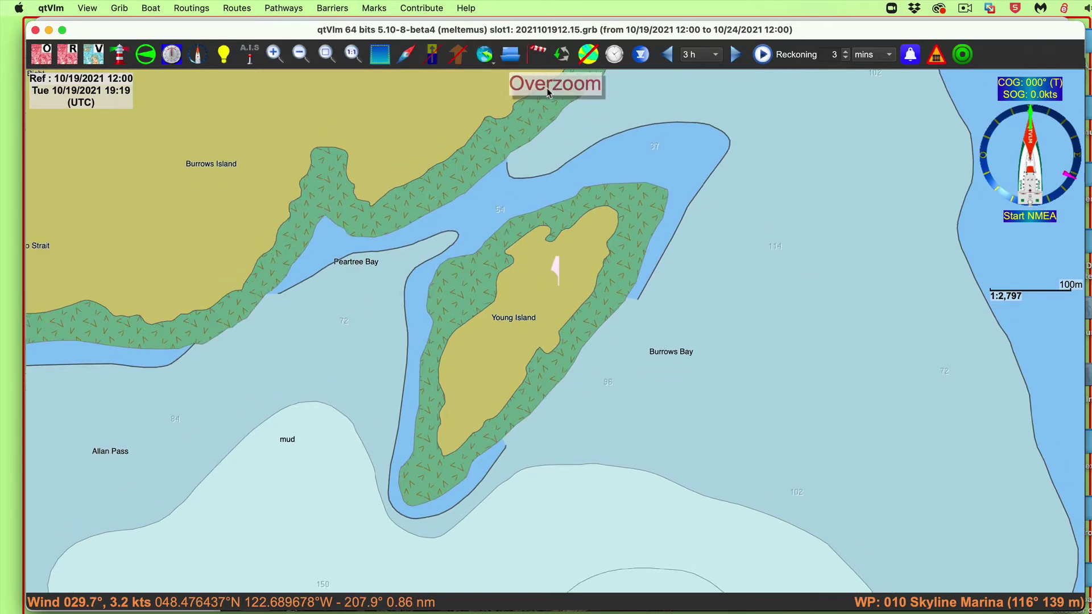
{"action": "mouse_move", "coordinate": [547, 88]}
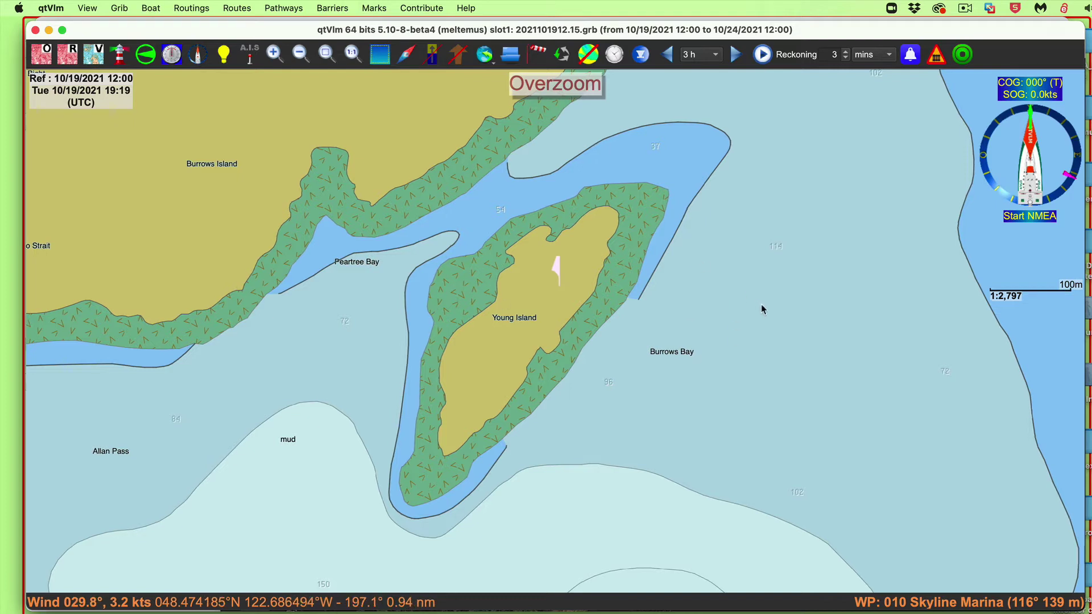
Step: Recentre Young Island and zoom in slightly to a 1:2,432 scale
{"action": "left_click_drag", "start_coordinate": [737, 282], "coordinate": [761, 296]}
{"action": "scroll", "coordinate": [641, 312], "scroll_direction": "up", "scroll_amount": 1}
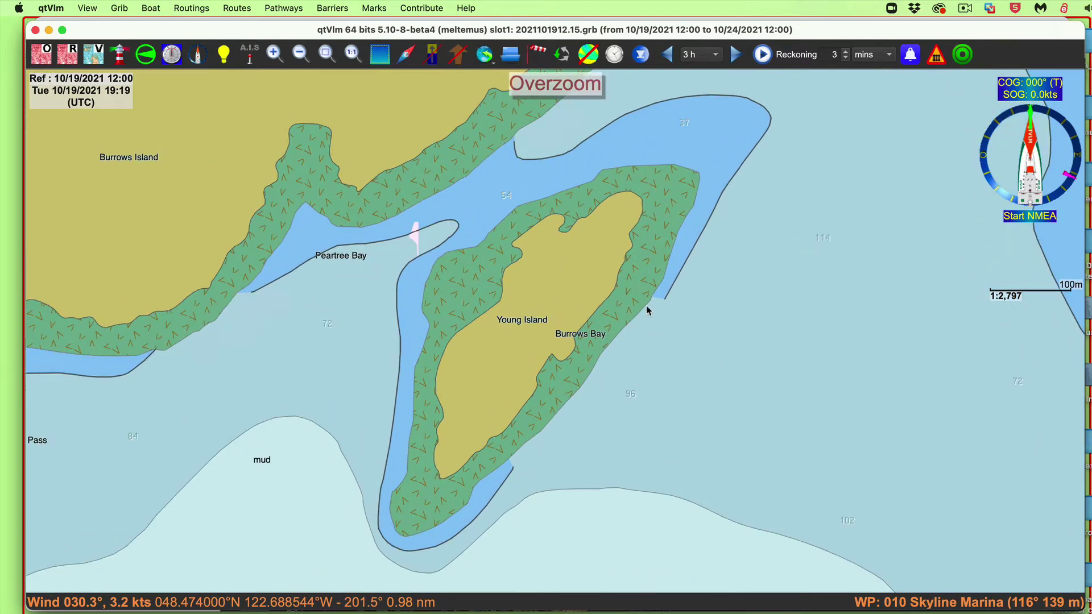
{"action": "left_click_drag", "start_coordinate": [716, 378], "coordinate": [725, 366]}
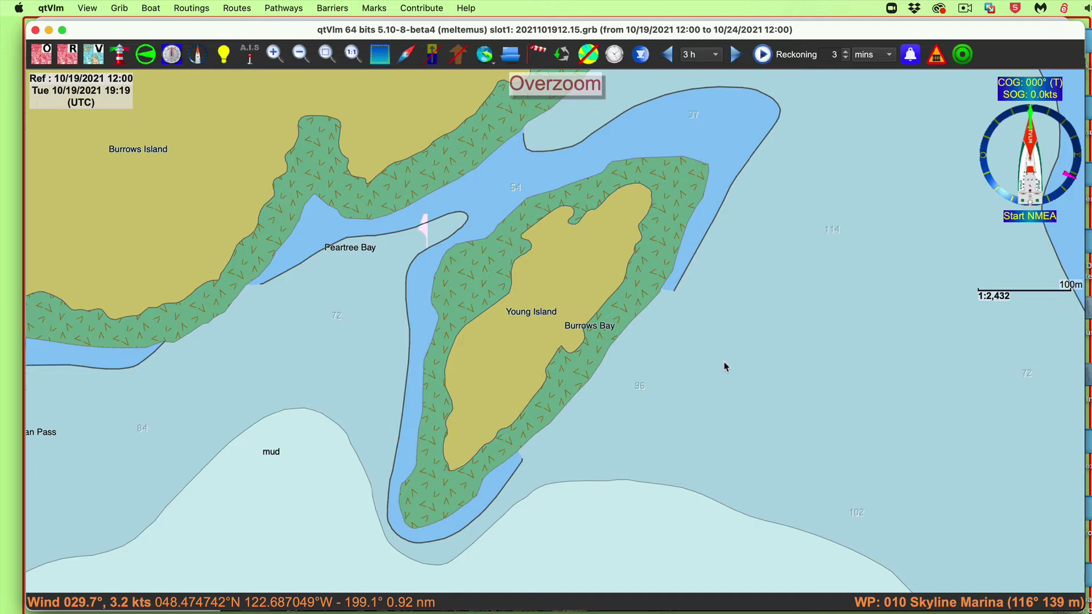
Step: Show the ZOC B data quality symbols, inspect the vector chart elements, then switch to the ENC ebook
{"action": "key", "text": "super+r"}
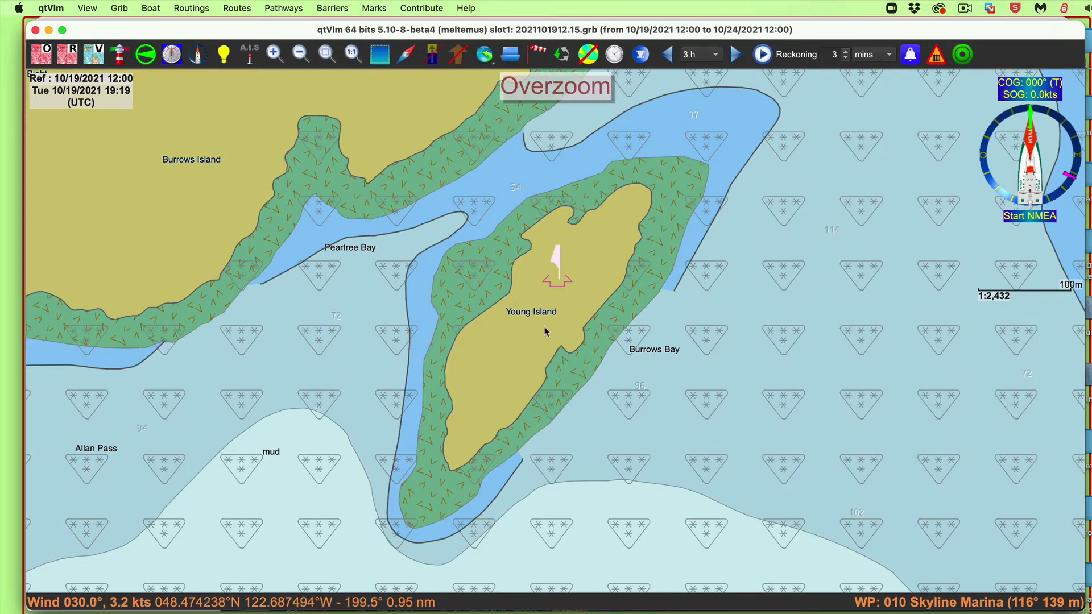
{"action": "right_click", "coordinate": [761, 239]}
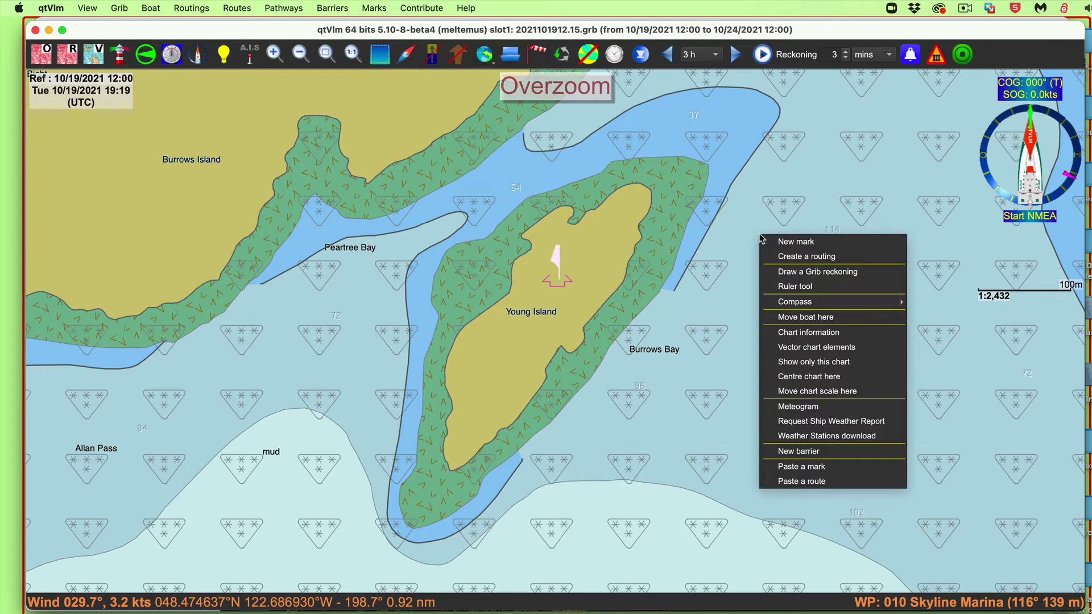
{"action": "left_click", "coordinate": [804, 351]}
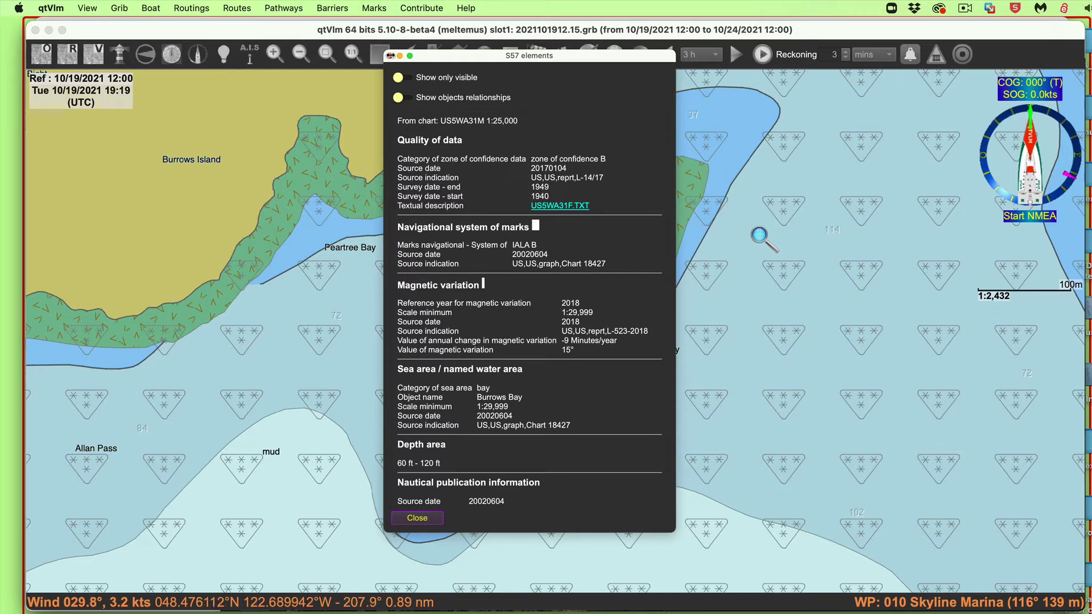
{"action": "left_click", "coordinate": [390, 56]}
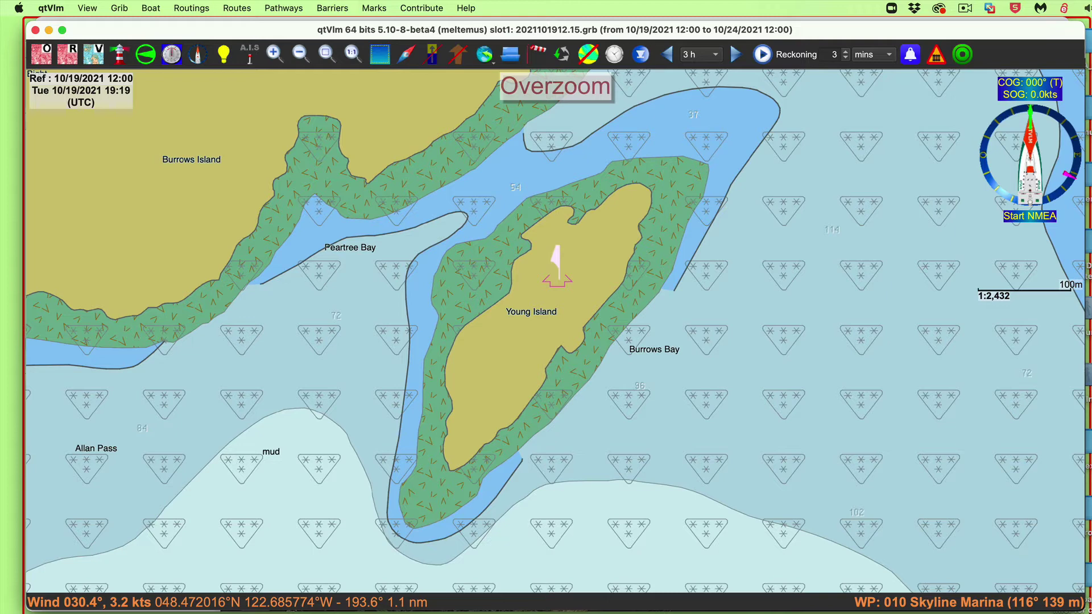
{"action": "key", "text": "super+Tab"}
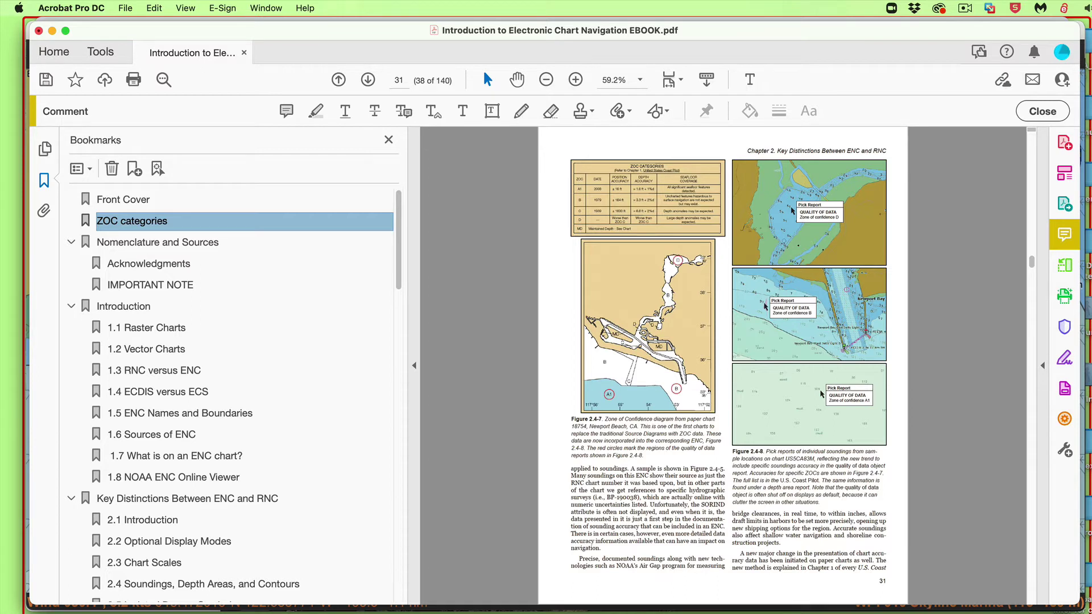
Step: Read through the Starpath Marine Glossary's ENC data quality entry and CATZOC table in Chrome
{"action": "key", "text": "super+Tab"}
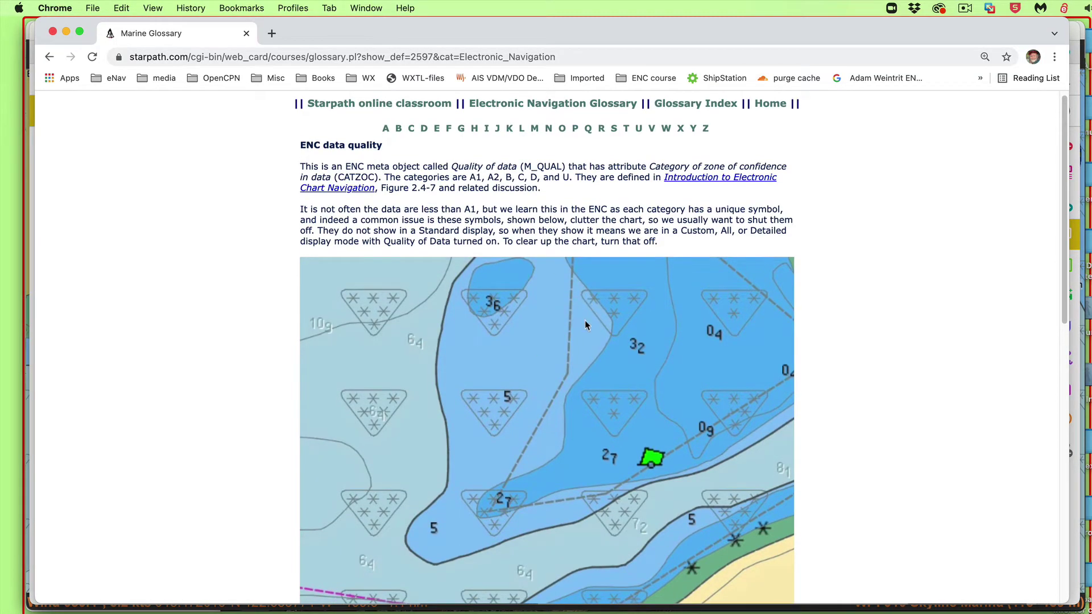
{"action": "scroll", "coordinate": [584, 319], "scroll_direction": "down", "scroll_amount": 3}
{"action": "scroll", "coordinate": [460, 215], "scroll_direction": "up", "scroll_amount": 2}
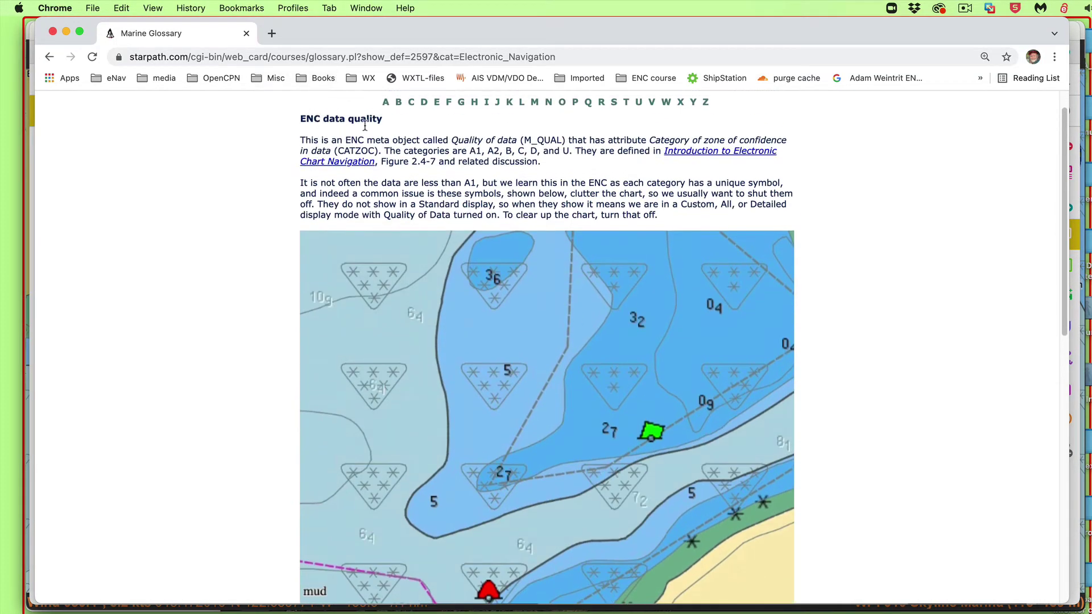
{"action": "scroll", "coordinate": [563, 253], "scroll_direction": "up", "scroll_amount": 1}
{"action": "scroll", "coordinate": [588, 315], "scroll_direction": "down", "scroll_amount": 5}
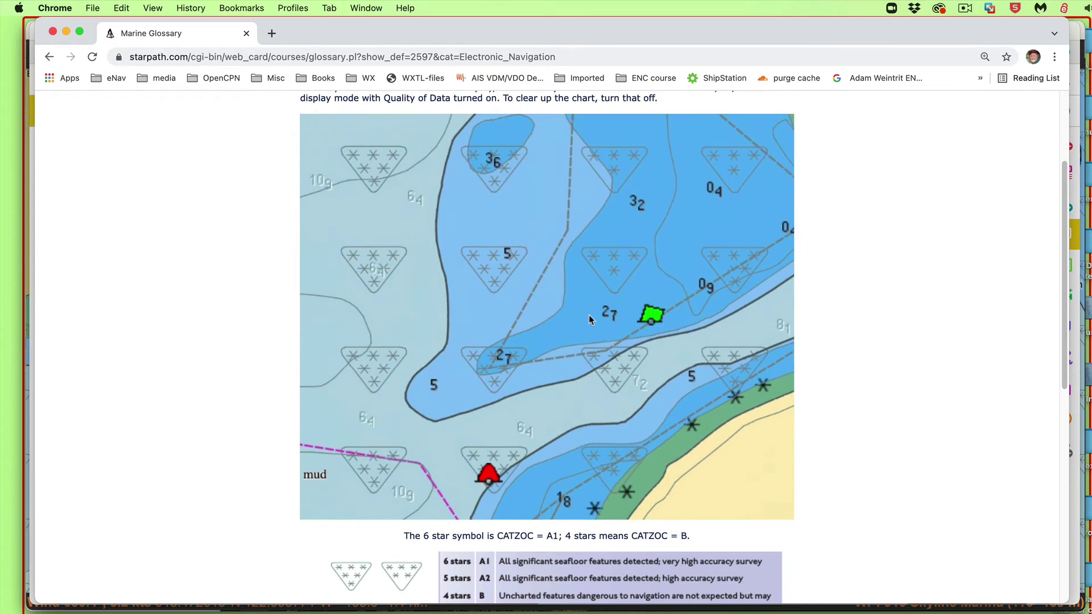
{"action": "scroll", "coordinate": [633, 257], "scroll_direction": "down", "scroll_amount": 4}
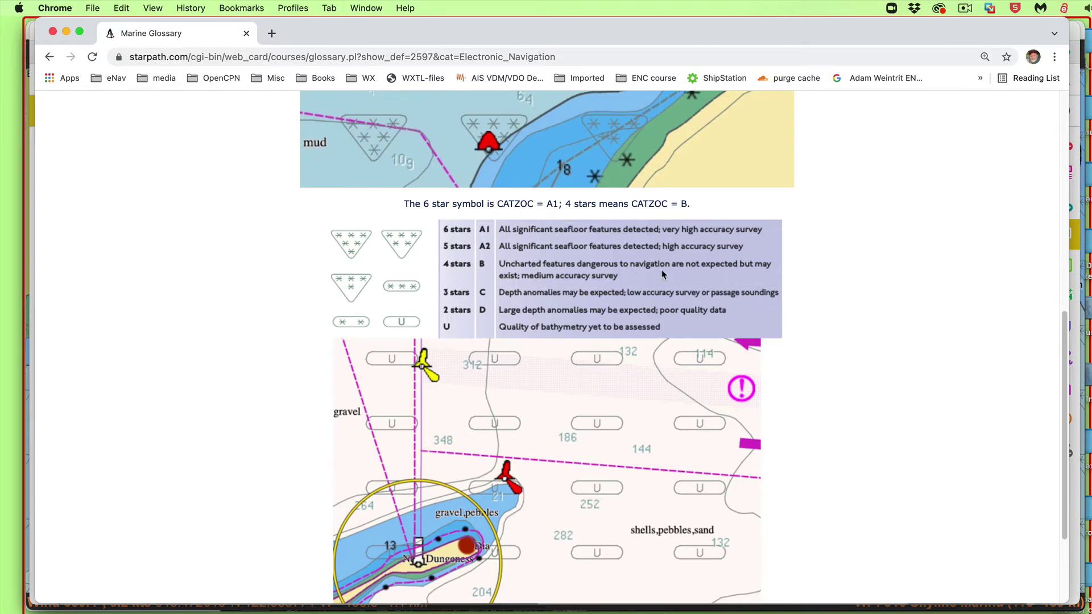
{"action": "scroll", "coordinate": [630, 299], "scroll_direction": "down", "scroll_amount": 3}
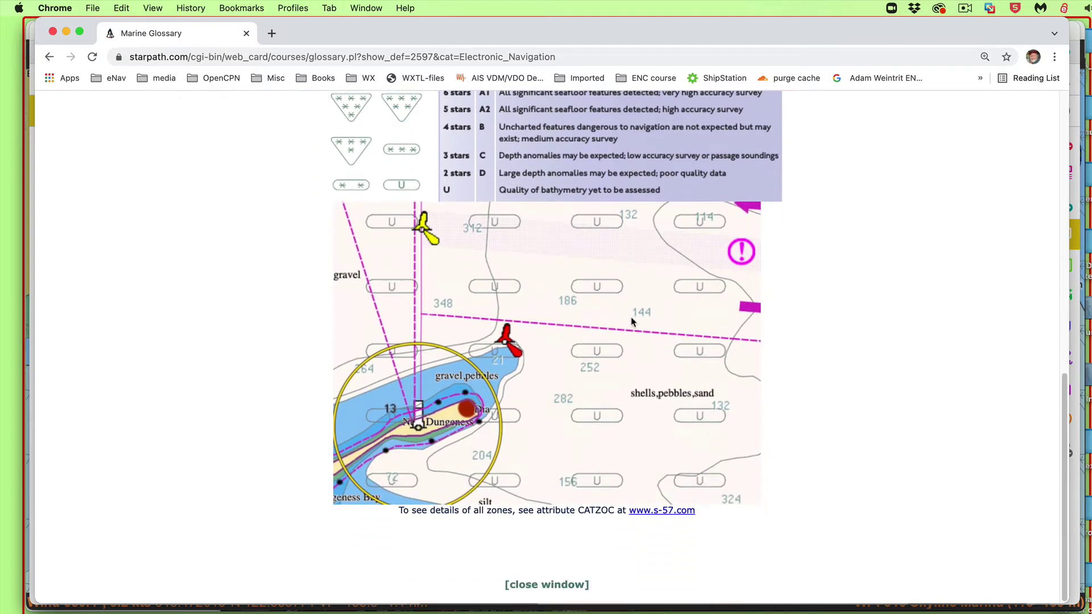
{"action": "scroll", "coordinate": [630, 316], "scroll_direction": "up", "scroll_amount": 15}
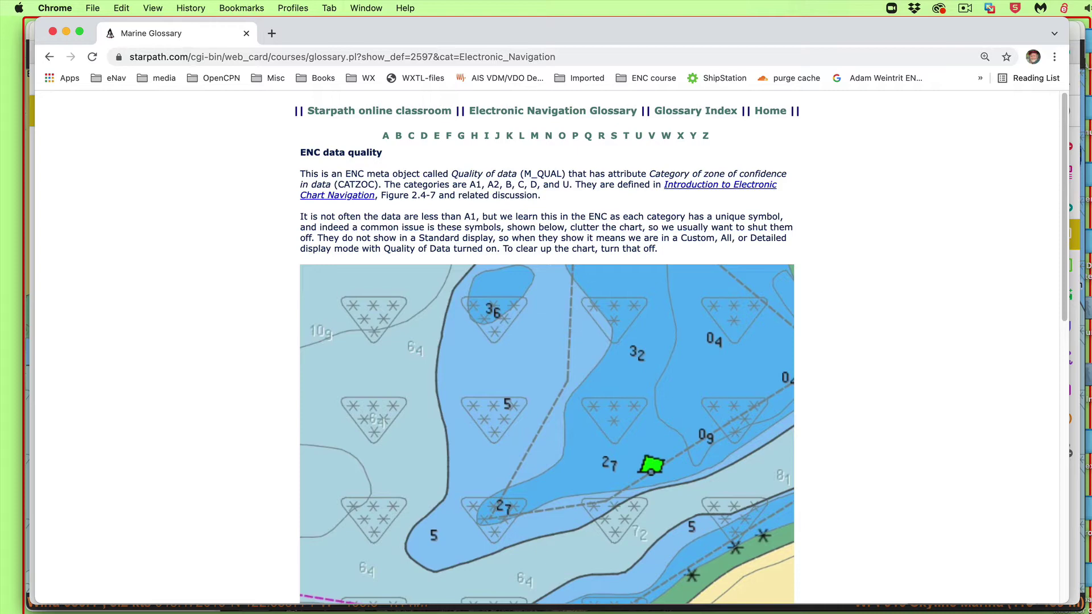
Step: Jump to the ebook's page 31 ZOC categories table, then return to the qtVlm chart
{"action": "key", "text": "super+Tab"}
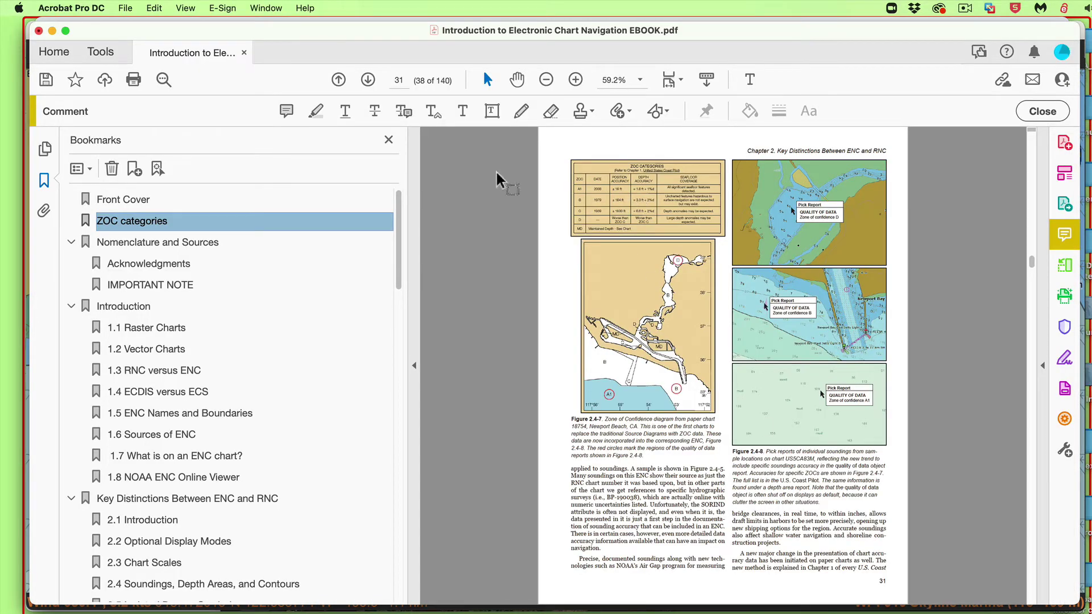
{"action": "left_click", "coordinate": [153, 200]}
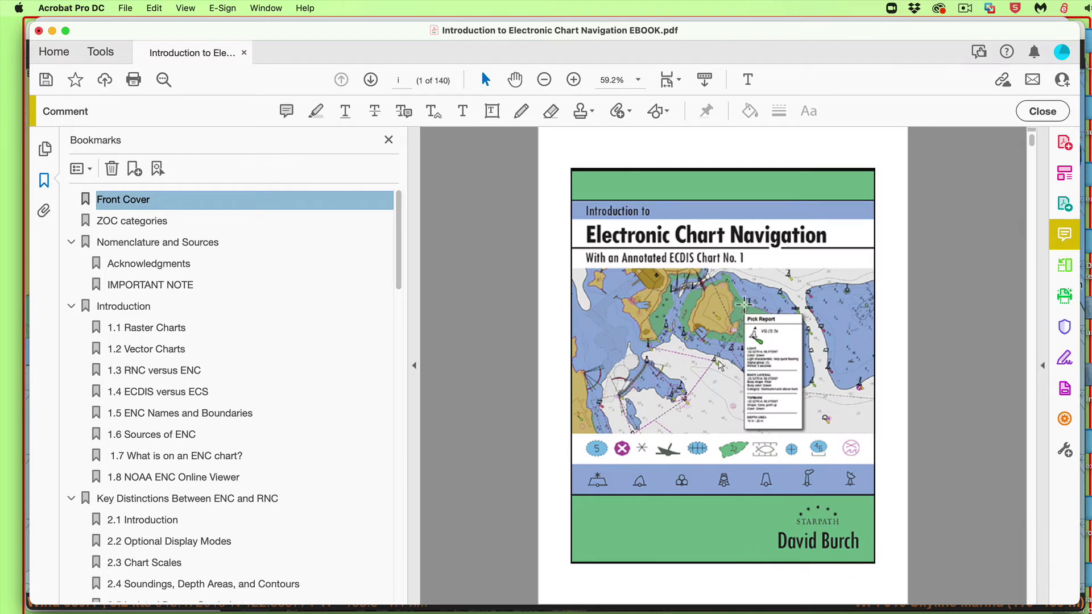
{"action": "left_click", "coordinate": [176, 223]}
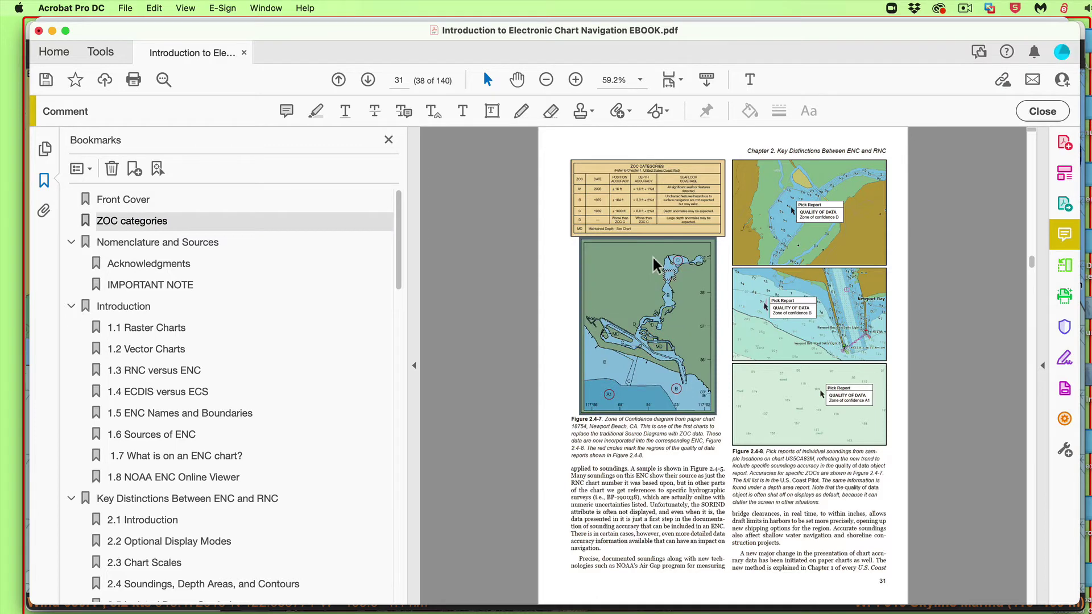
{"action": "scroll", "coordinate": [654, 264], "scroll_direction": "up", "scroll_amount": 5}
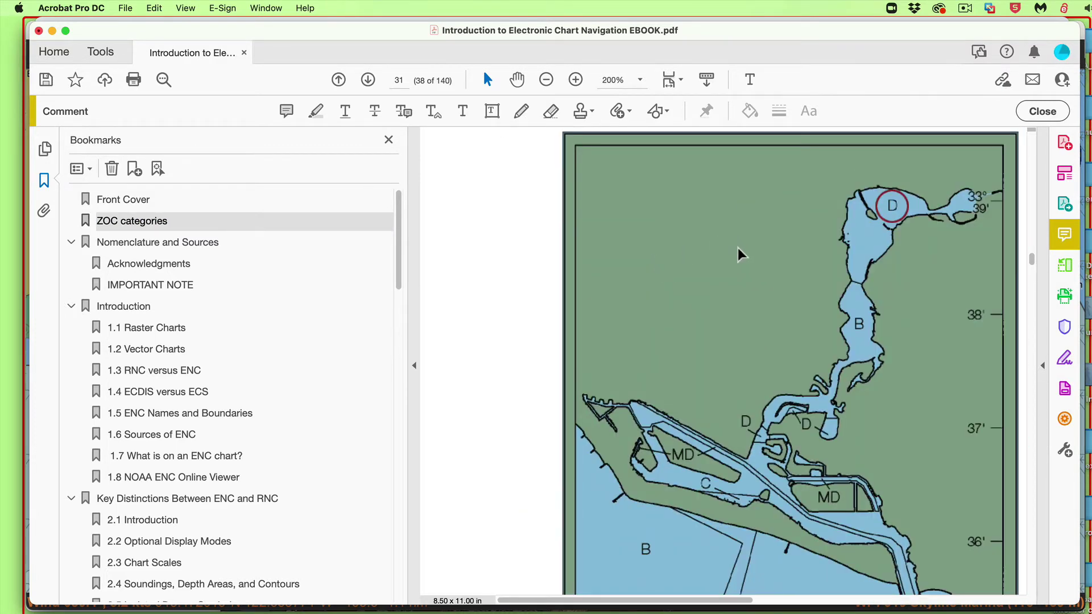
{"action": "scroll", "coordinate": [699, 308], "scroll_direction": "up", "scroll_amount": 6}
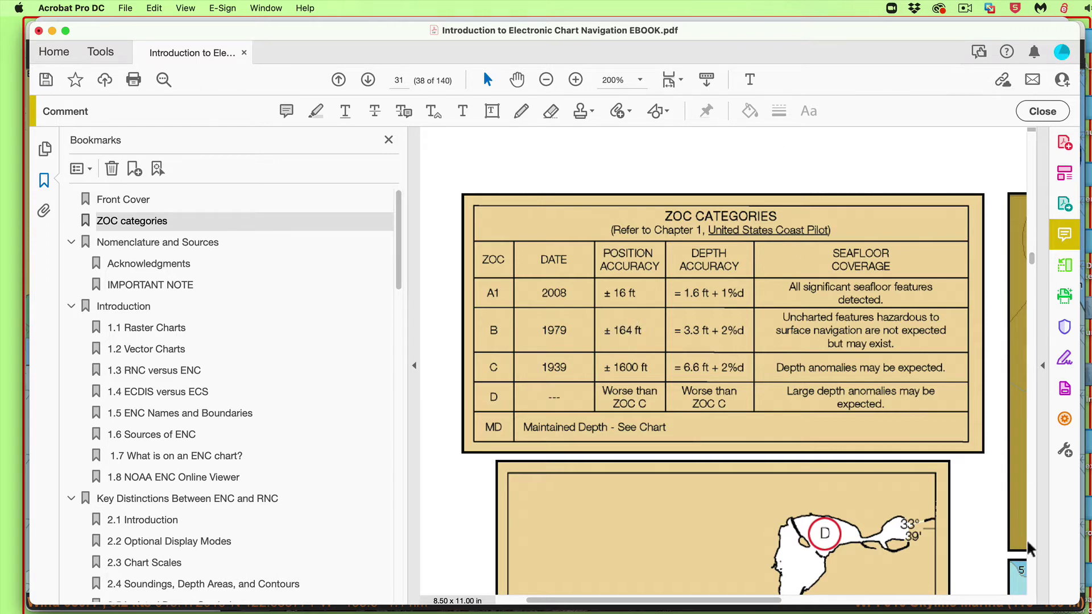
{"action": "key", "text": "super+Tab"}
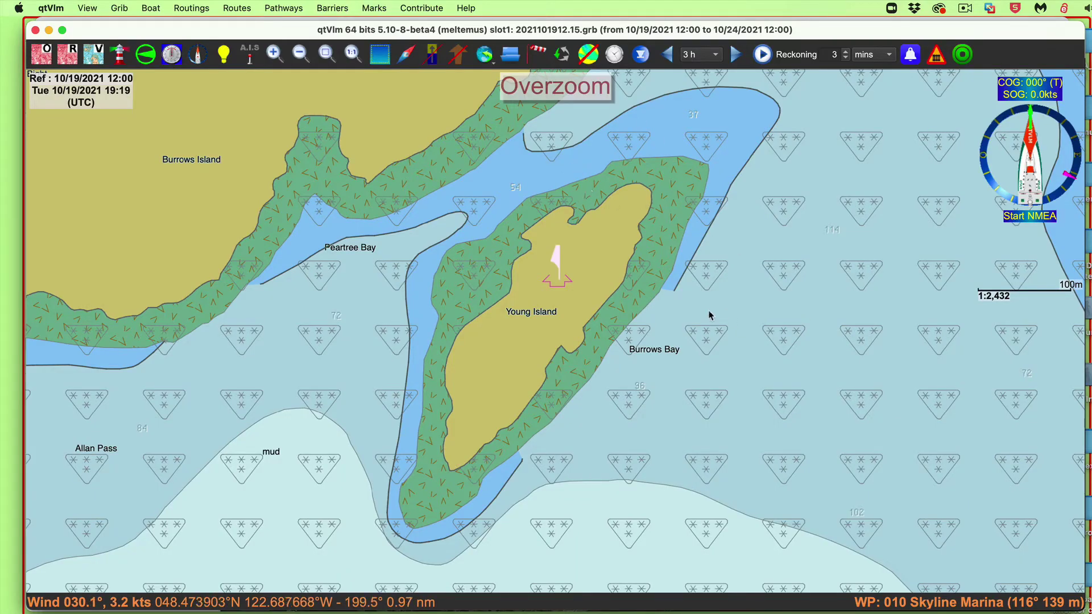
Step: Hide the seabed symbols and unhide the young island tide line pathway with all its POIs
{"action": "key", "text": "super+d"}
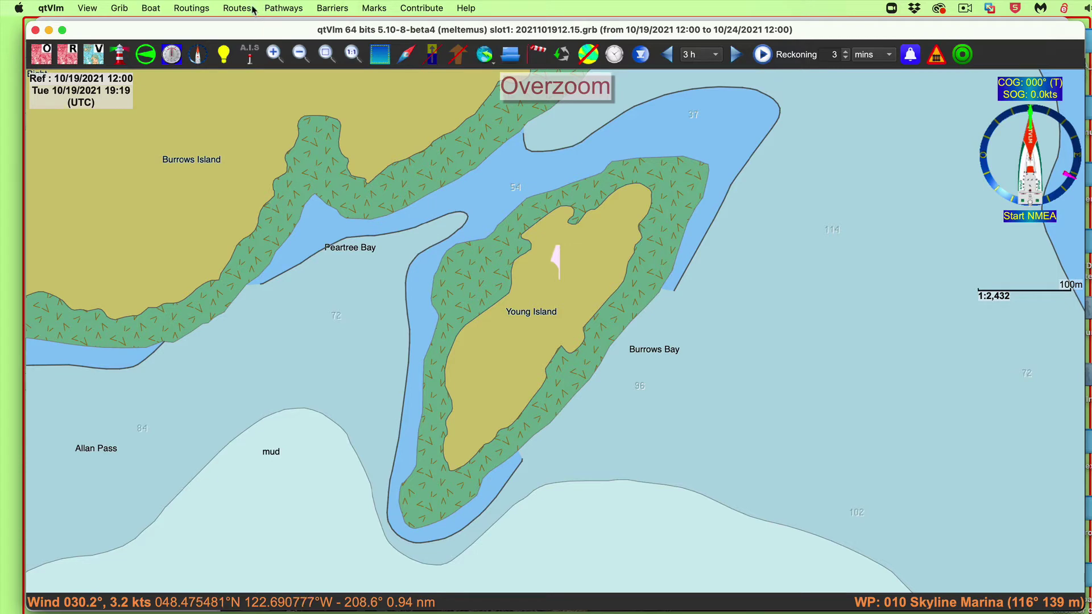
{"action": "left_click", "coordinate": [280, 9]}
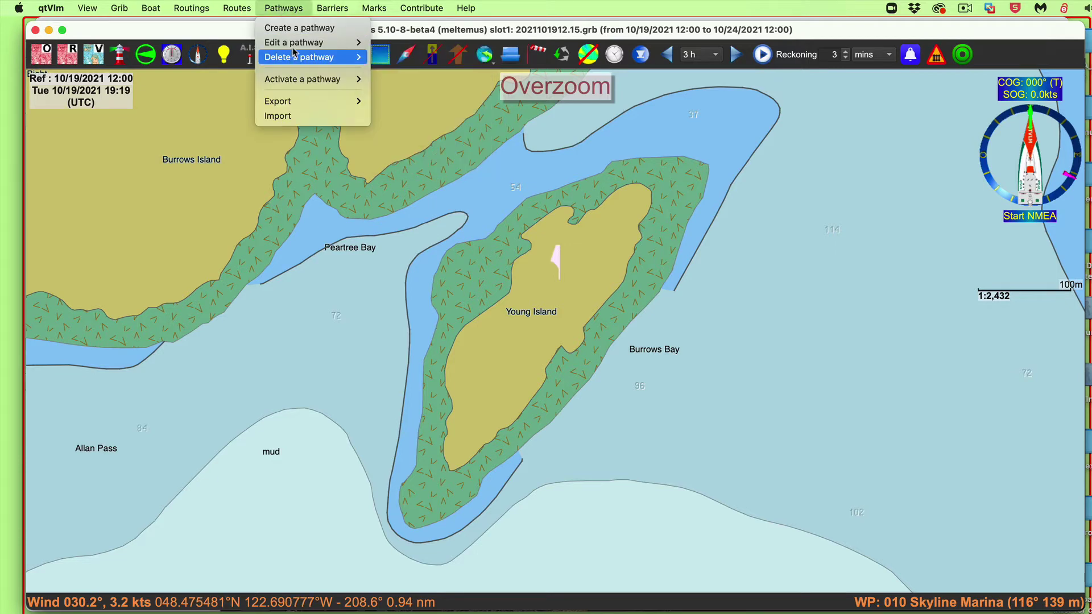
{"action": "mouse_move", "coordinate": [294, 49]}
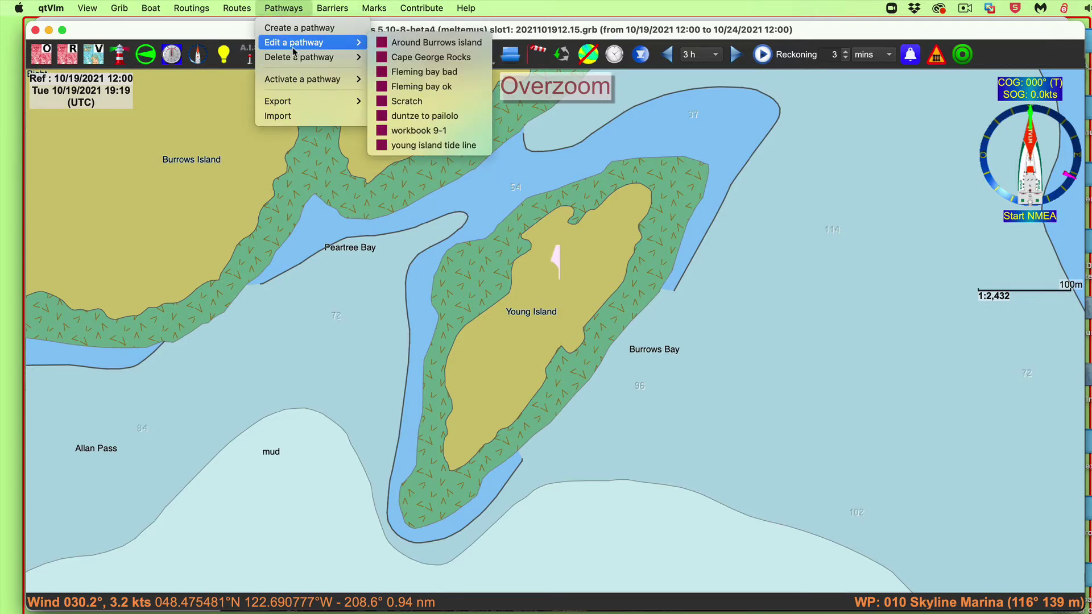
{"action": "left_click", "coordinate": [429, 146]}
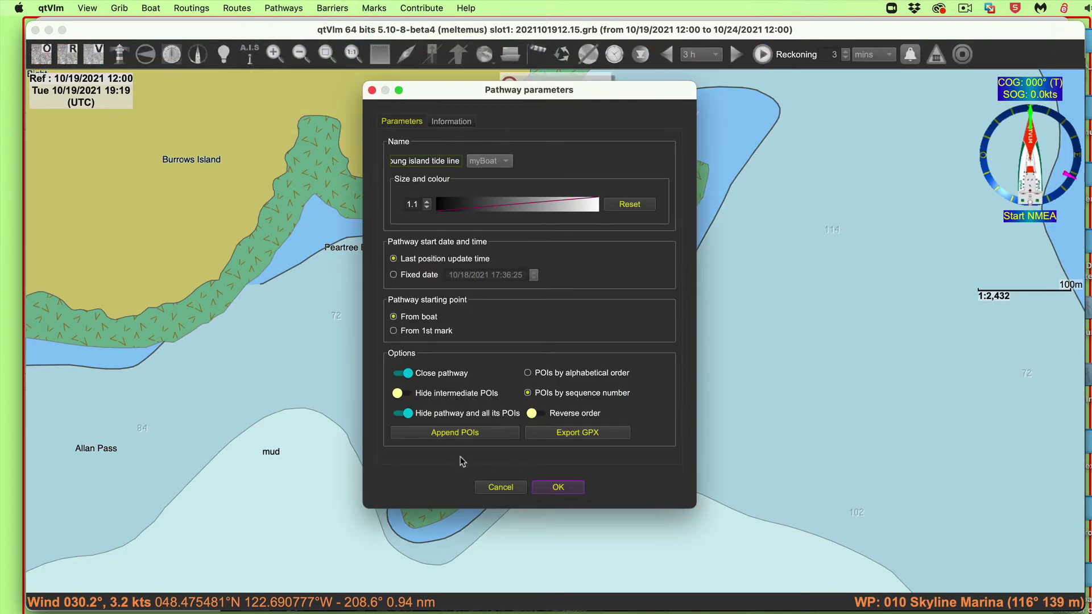
{"action": "left_click", "coordinate": [465, 415]}
{"action": "left_click", "coordinate": [558, 488]}
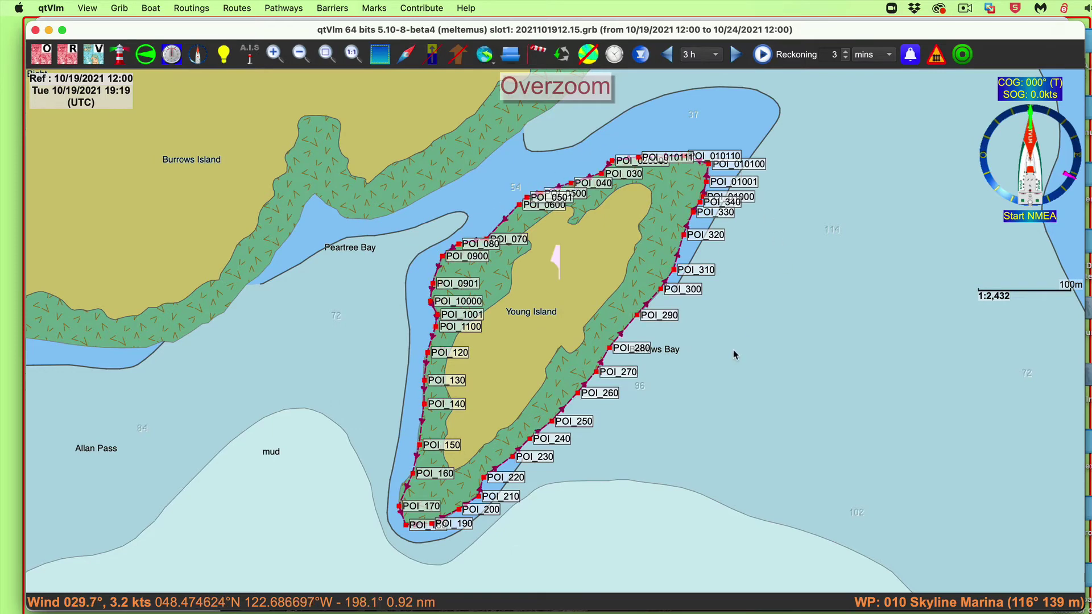
Step: Zoom to view the POI_010 to POI_340 ring around Young Island
{"action": "scroll", "coordinate": [732, 349], "scroll_direction": "up", "scroll_amount": 1}
{"action": "scroll", "coordinate": [726, 345], "scroll_direction": "up", "scroll_amount": 2}
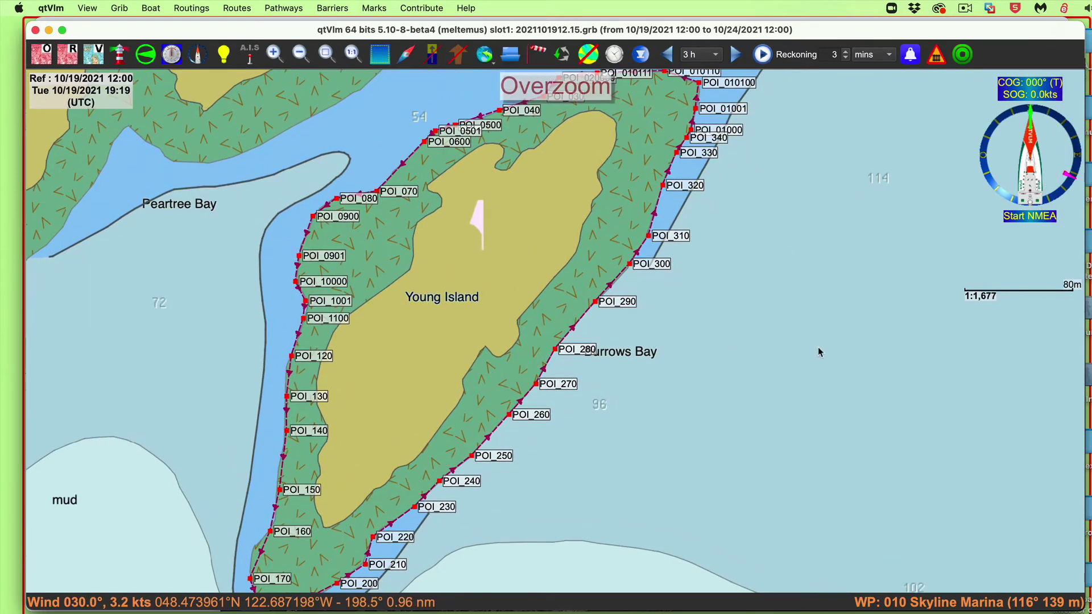
{"action": "scroll", "coordinate": [820, 351], "scroll_direction": "down", "scroll_amount": 1}
{"action": "scroll", "coordinate": [821, 351], "scroll_direction": "down", "scroll_amount": 2}
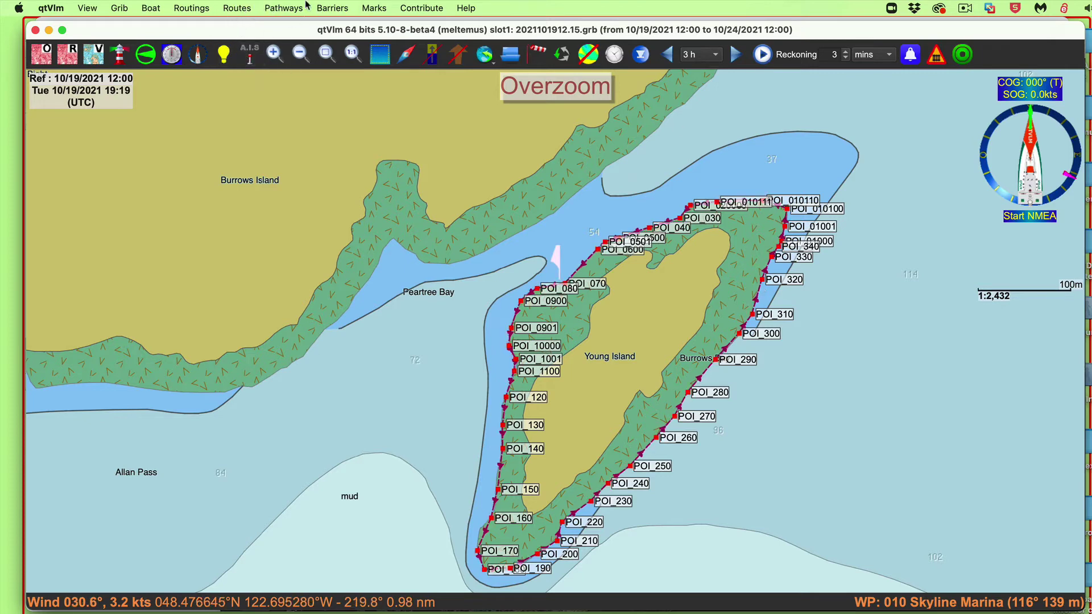
{"action": "left_click", "coordinate": [263, 9]}
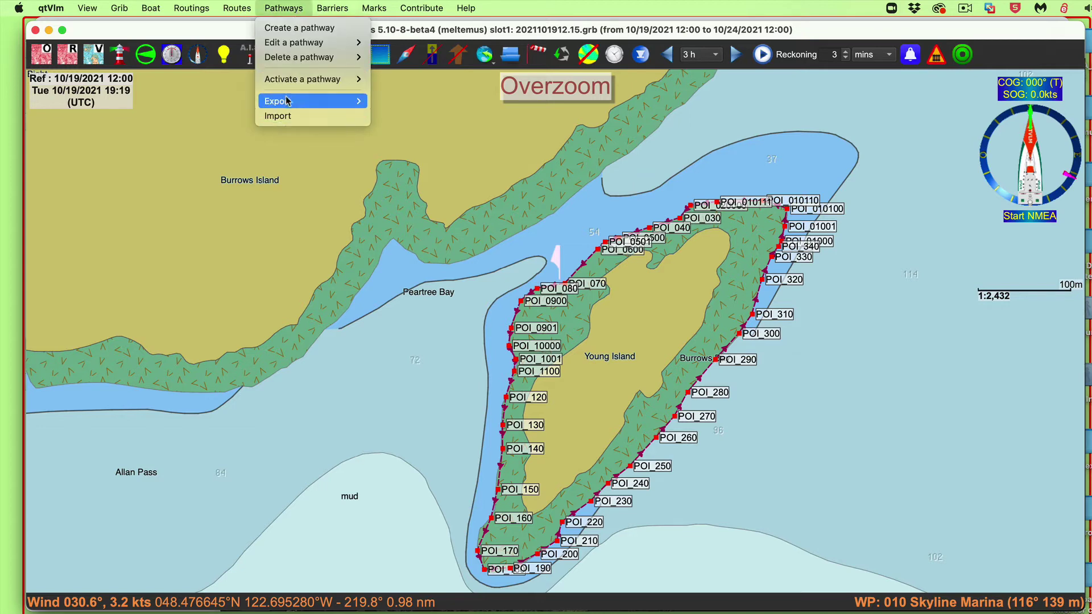
{"action": "mouse_move", "coordinate": [299, 44]}
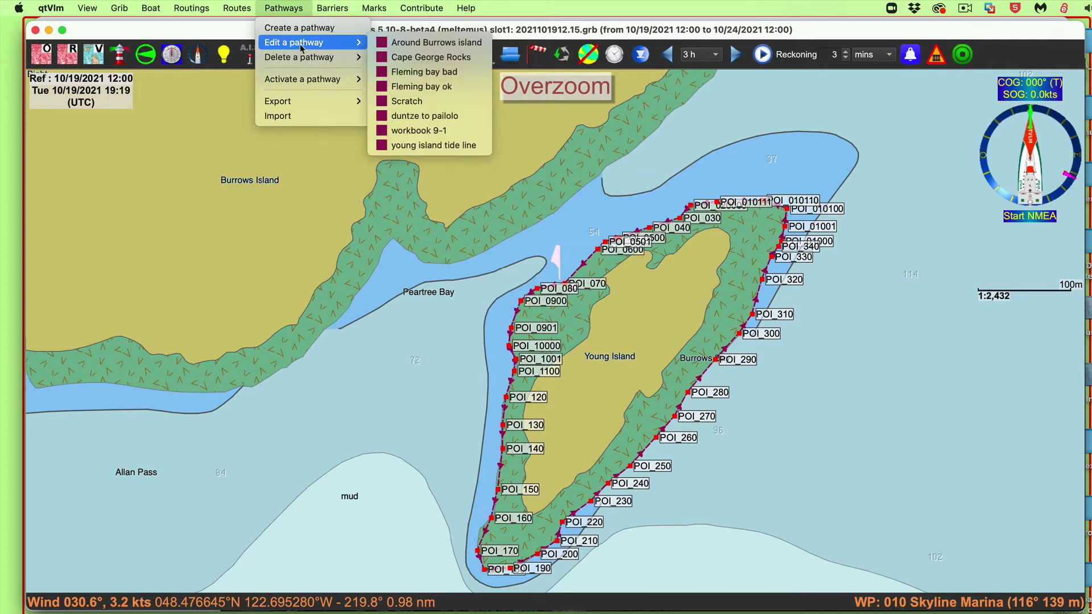
{"action": "left_click", "coordinate": [406, 146]}
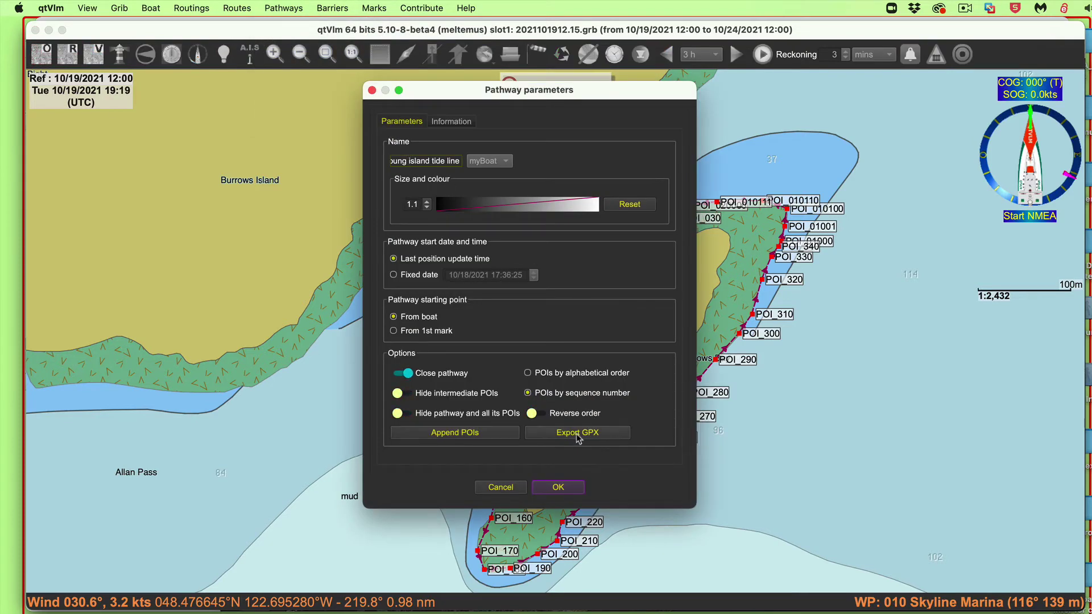
{"action": "left_click", "coordinate": [576, 433]}
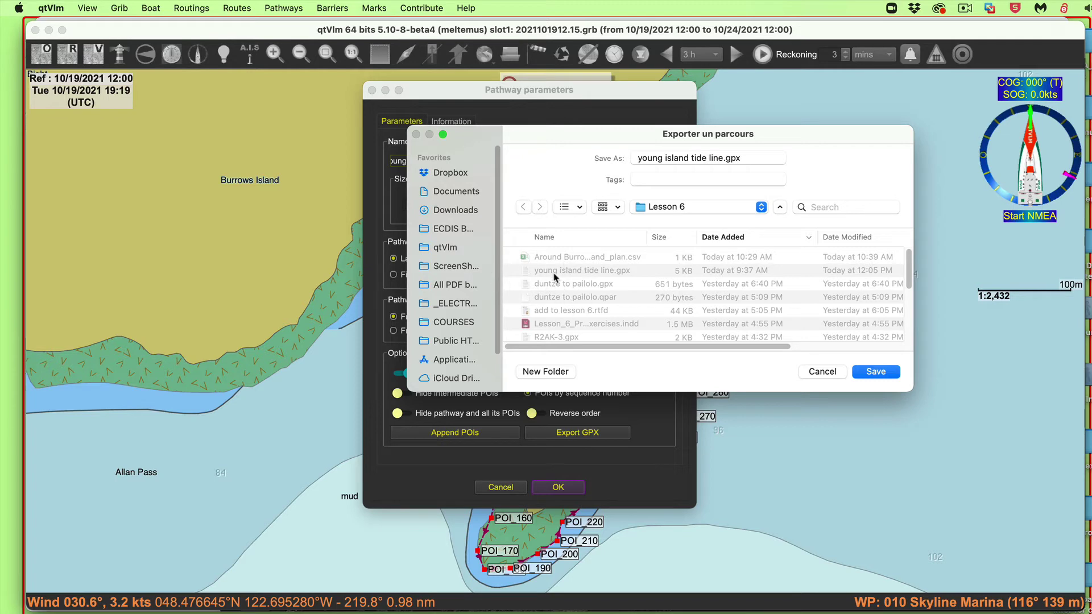
{"action": "left_click", "coordinate": [822, 372]}
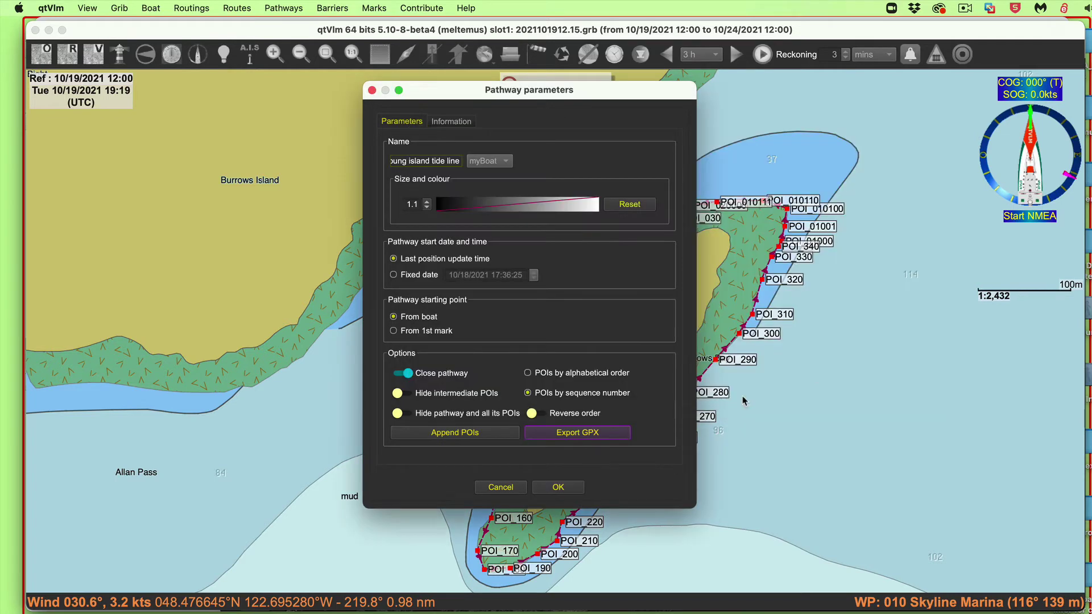
{"action": "left_click", "coordinate": [511, 489]}
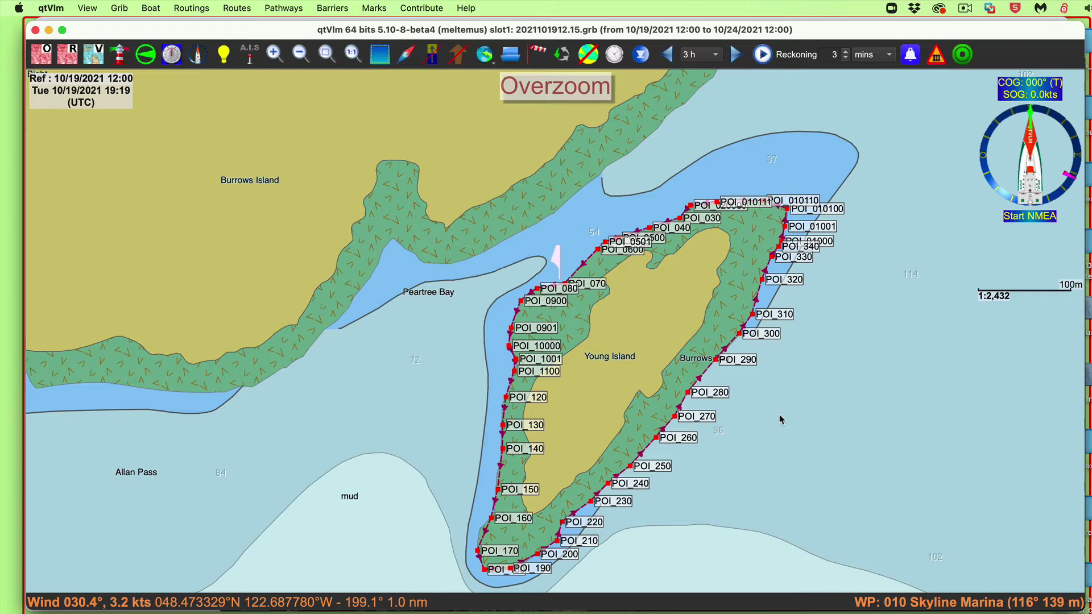
Step: Frame Young Island's wooded interior and rocky shoreline in Google Earth Pro's satellite view
{"action": "key", "text": "super+Tab"}
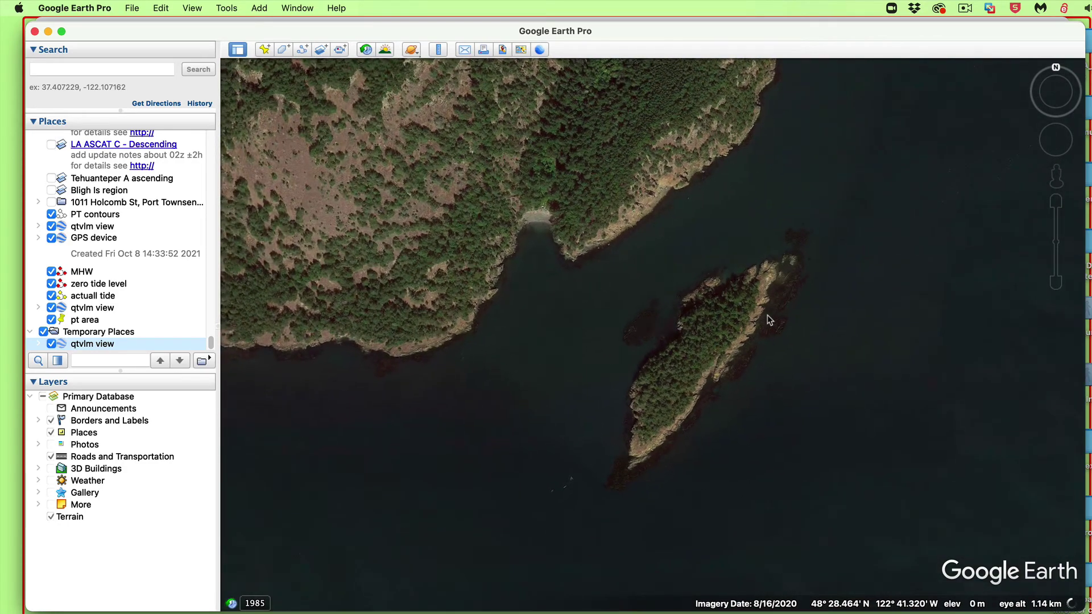
{"action": "scroll", "coordinate": [767, 317], "scroll_direction": "up", "scroll_amount": 2}
{"action": "scroll", "coordinate": [767, 316], "scroll_direction": "up", "scroll_amount": 3}
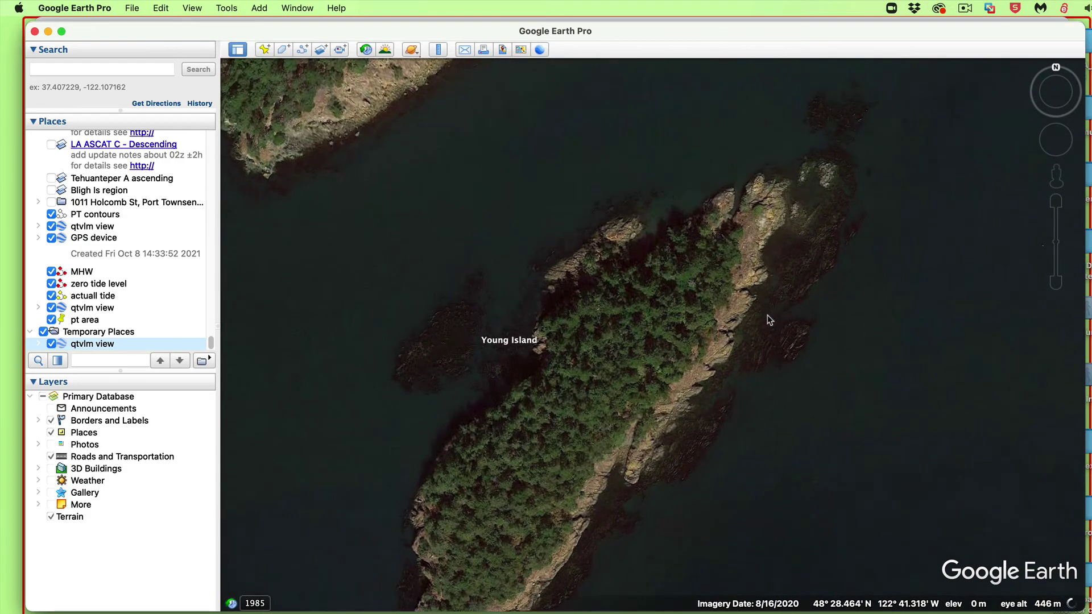
{"action": "left_click_drag", "start_coordinate": [665, 268], "coordinate": [658, 383]}
{"action": "scroll", "coordinate": [660, 365], "scroll_direction": "down", "scroll_amount": 2}
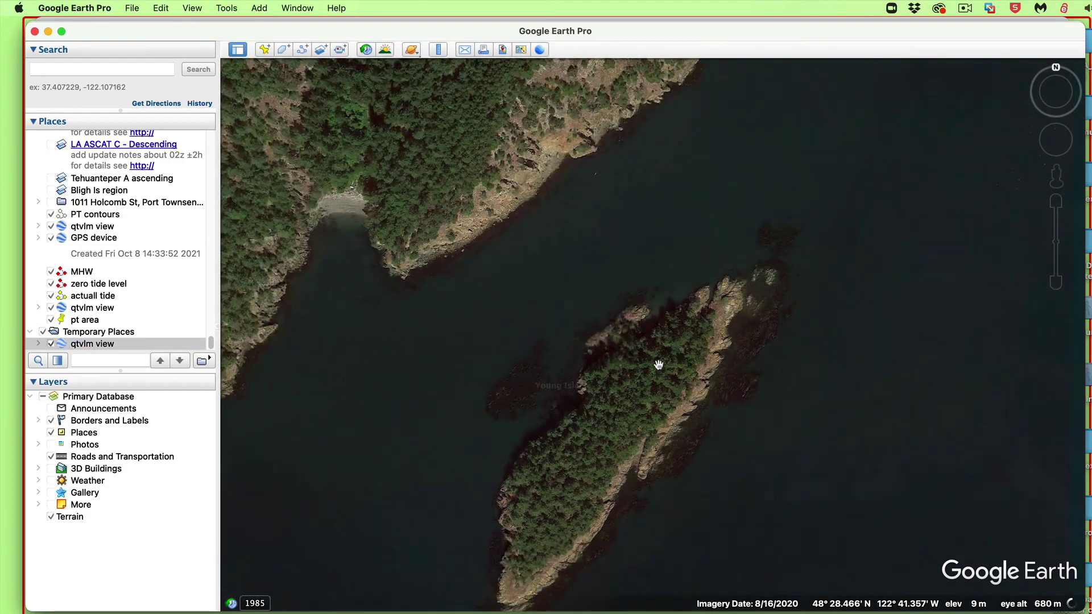
{"action": "scroll", "coordinate": [657, 364], "scroll_direction": "up", "scroll_amount": 3}
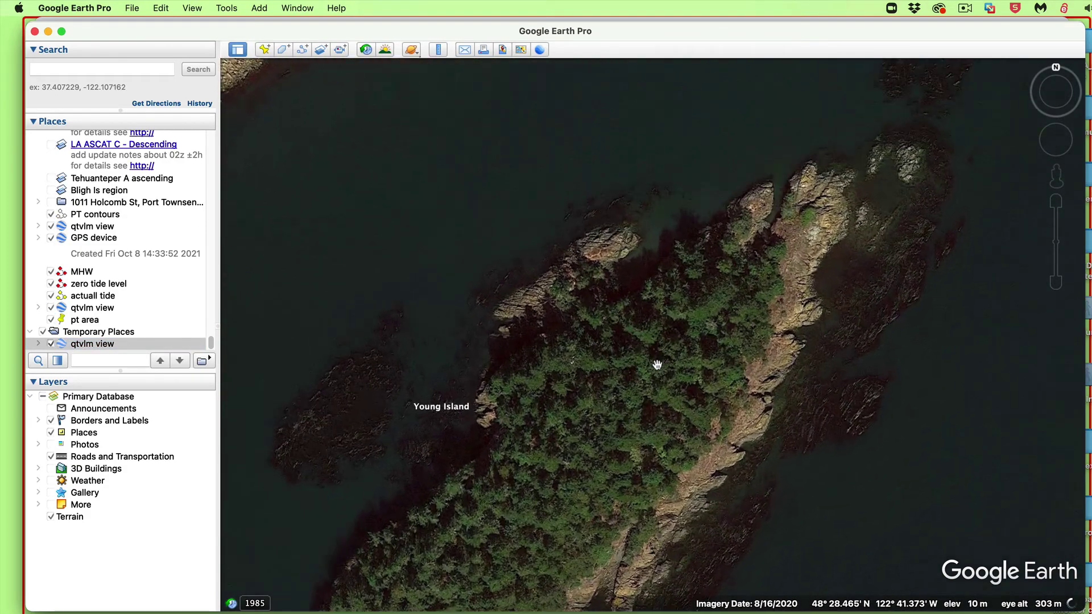
{"action": "left_click_drag", "start_coordinate": [681, 345], "coordinate": [816, 214]}
{"action": "left_click_drag", "start_coordinate": [717, 417], "coordinate": [689, 292]}
{"action": "scroll", "coordinate": [689, 291], "scroll_direction": "down", "scroll_amount": 5}
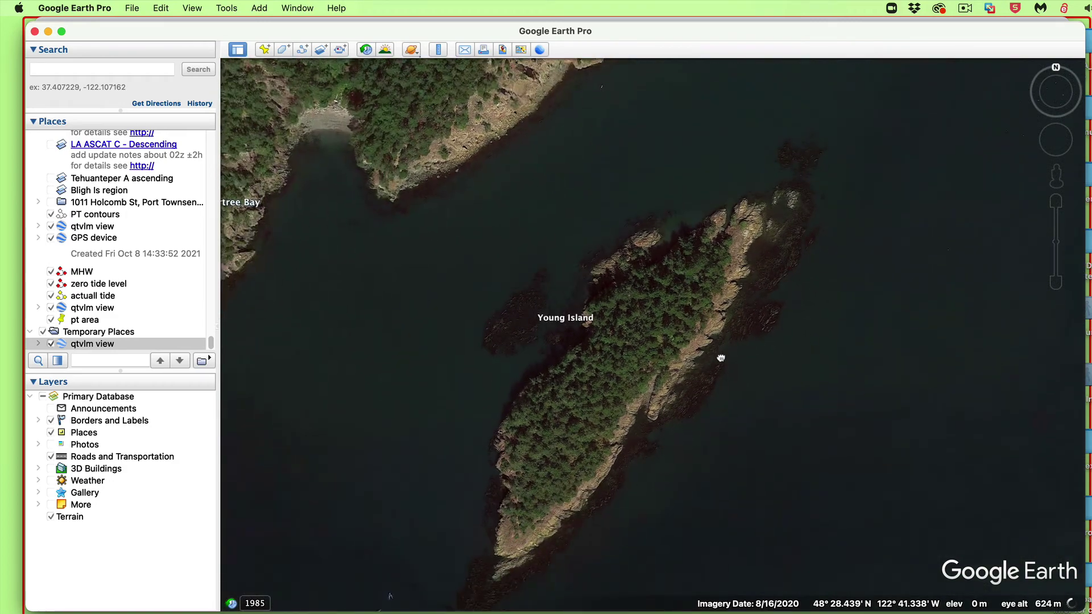
Step: Import 'young island tide line.gpx' from the Lesson 6 folder into Google Earth by drag-and-drop
{"action": "left_click", "coordinate": [391, 596]}
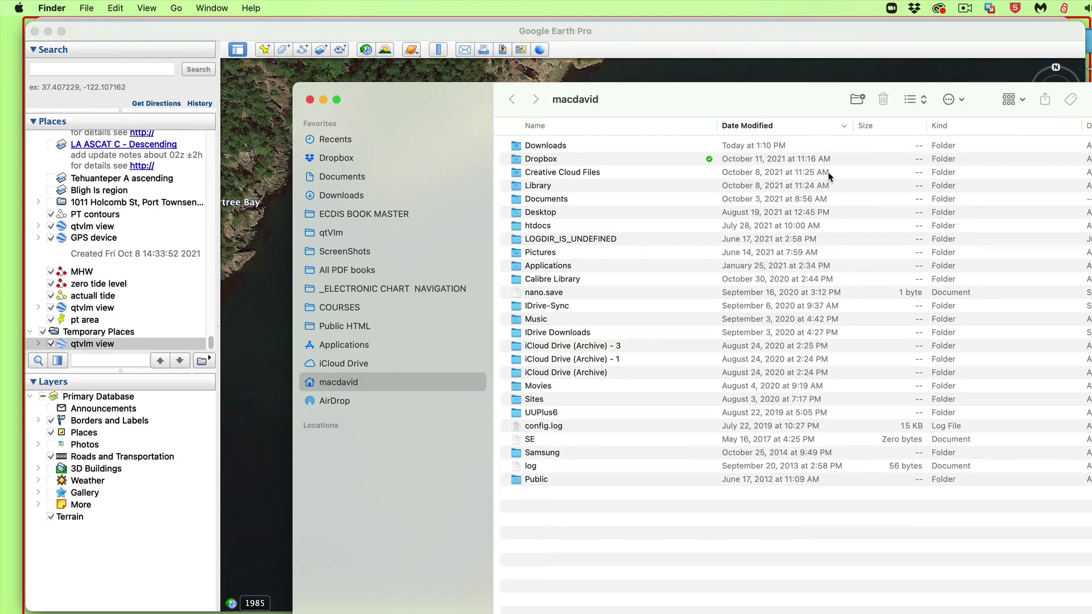
{"action": "left_click", "coordinate": [362, 290]}
{"action": "double_click", "coordinate": [577, 399]}
{"action": "left_click", "coordinate": [574, 147]}
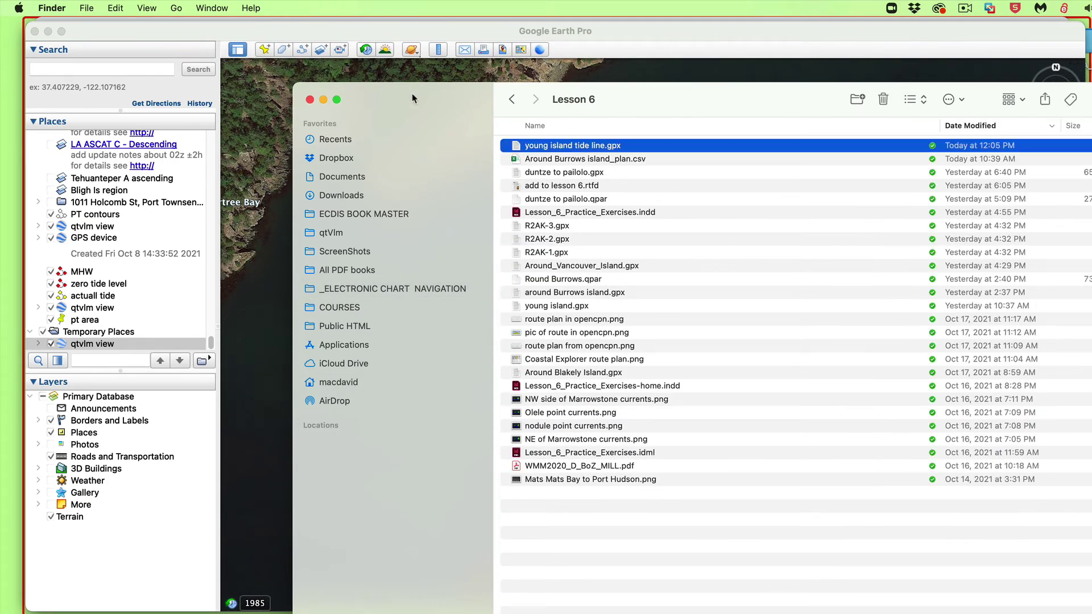
{"action": "left_click_drag", "start_coordinate": [412, 94], "coordinate": [948, 97]}
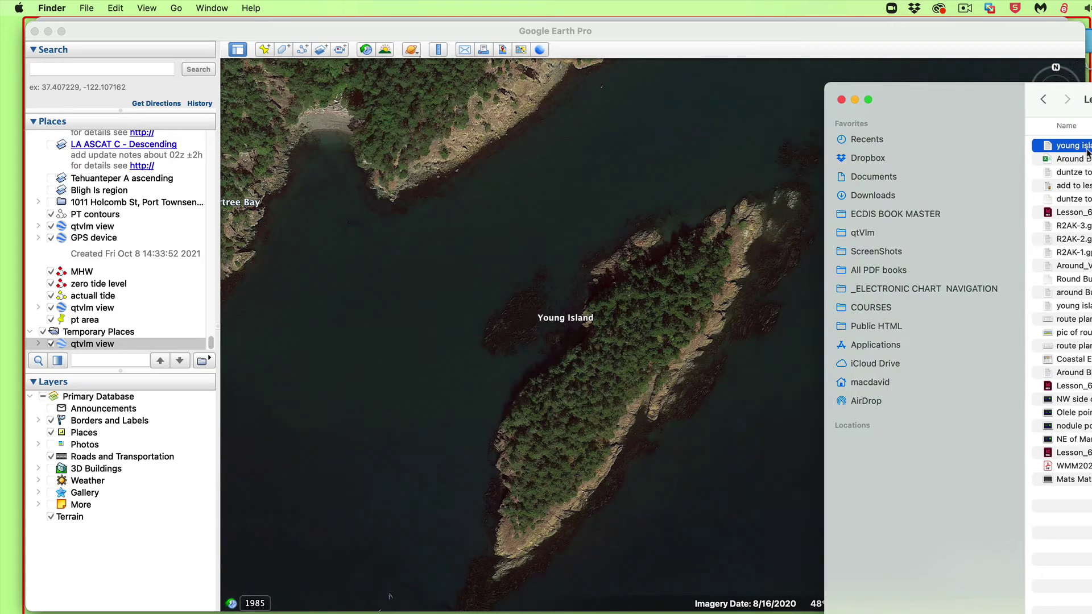
{"action": "left_click_drag", "start_coordinate": [1088, 152], "coordinate": [674, 338]}
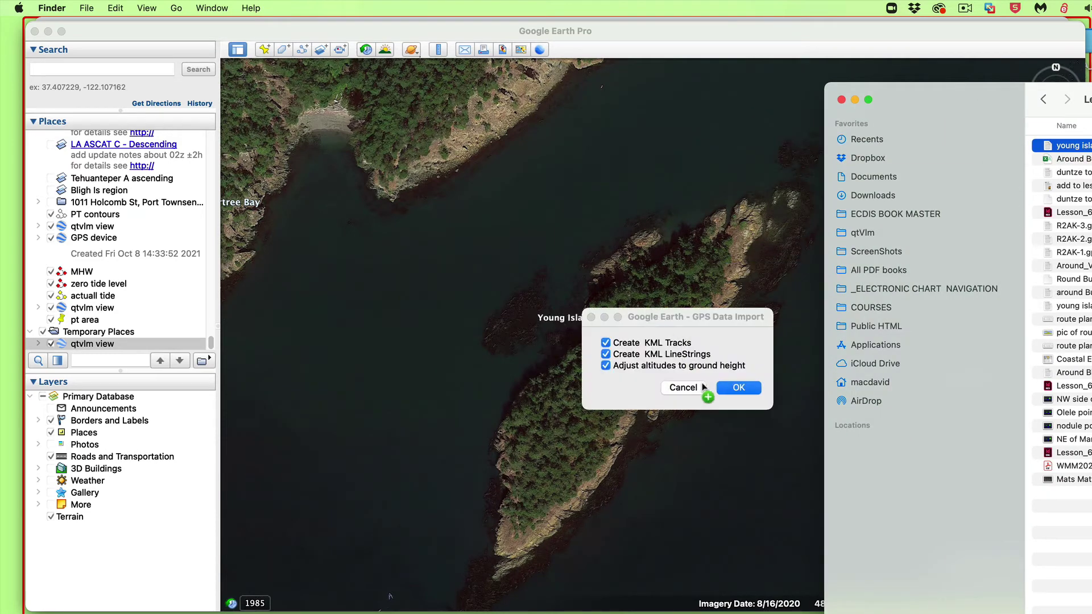
{"action": "left_click", "coordinate": [738, 387]}
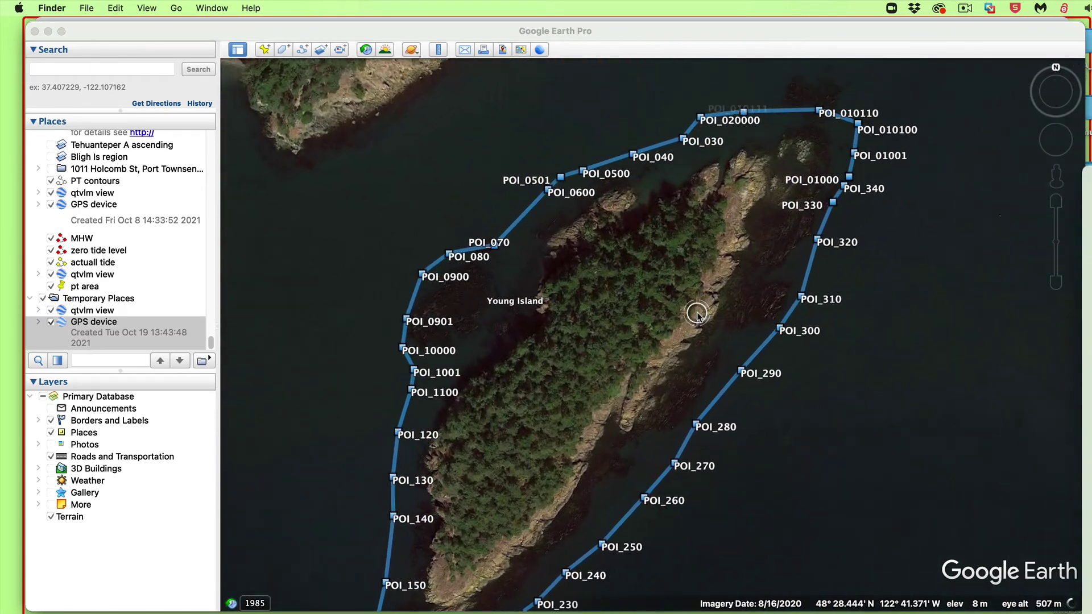
Step: Pan along the imported track to the waypoints at Young Island's northern tip
{"action": "left_click", "coordinate": [701, 204]}
{"action": "left_click_drag", "start_coordinate": [700, 204], "coordinate": [695, 271]}
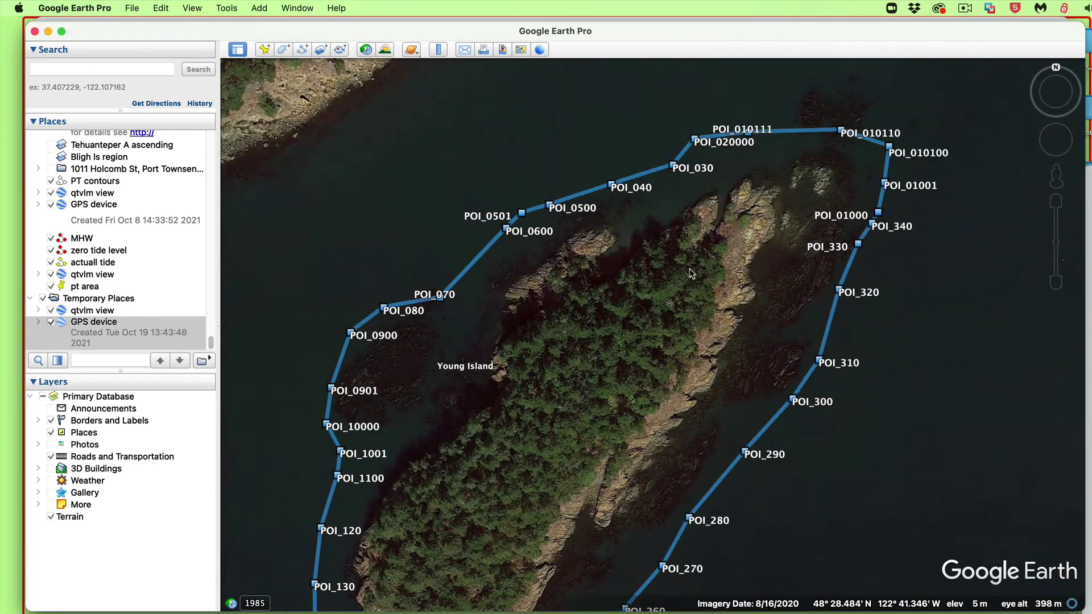
{"action": "left_click_drag", "start_coordinate": [572, 364], "coordinate": [589, 311]}
{"action": "scroll", "coordinate": [589, 310], "scroll_direction": "down", "scroll_amount": 2}
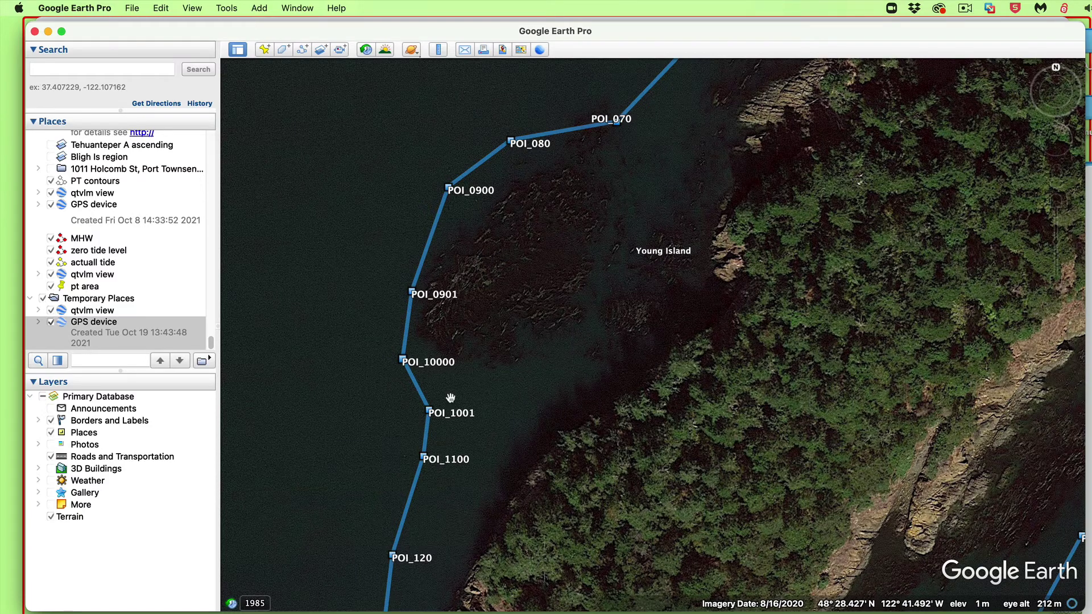
{"action": "left_click_drag", "start_coordinate": [770, 197], "coordinate": [439, 390]}
{"action": "left_click_drag", "start_coordinate": [654, 402], "coordinate": [702, 449]}
{"action": "left_click_drag", "start_coordinate": [768, 264], "coordinate": [719, 356]}
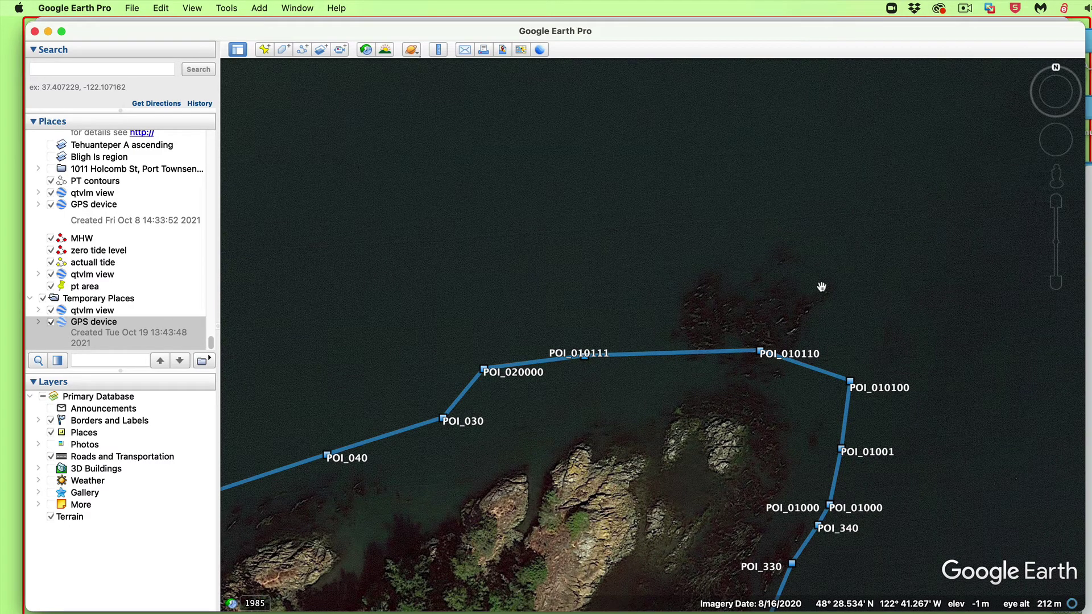
Step: Measure a circle of 49.56 m radius (311.68 m circumference) around POI_010110 in Google Earth
{"action": "left_click", "coordinate": [438, 50]}
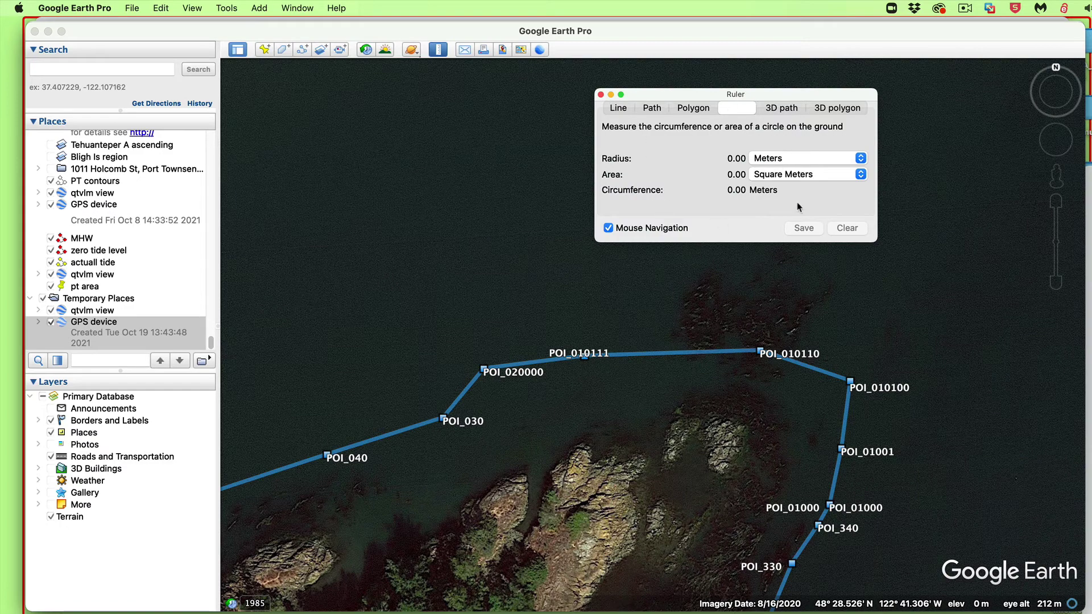
{"action": "left_click_drag", "start_coordinate": [739, 94], "coordinate": [420, 62]}
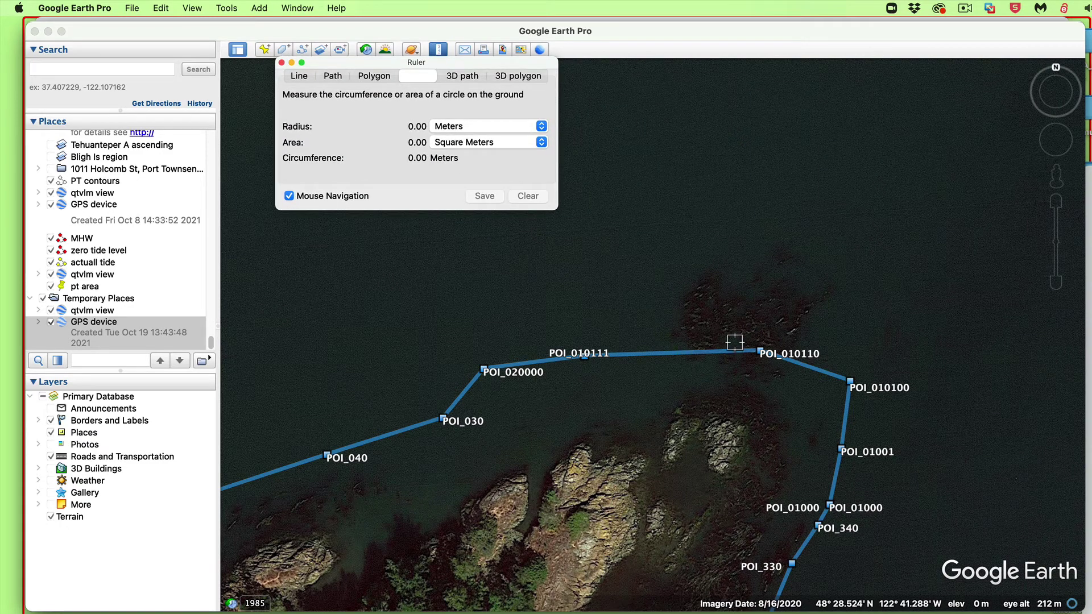
{"action": "mouse_move", "coordinate": [723, 358]}
{"action": "left_mouse_down"}
{"action": "mouse_move", "coordinate": [744, 255]}
{"action": "mouse_move", "coordinate": [773, 191]}
{"action": "left_mouse_up"}
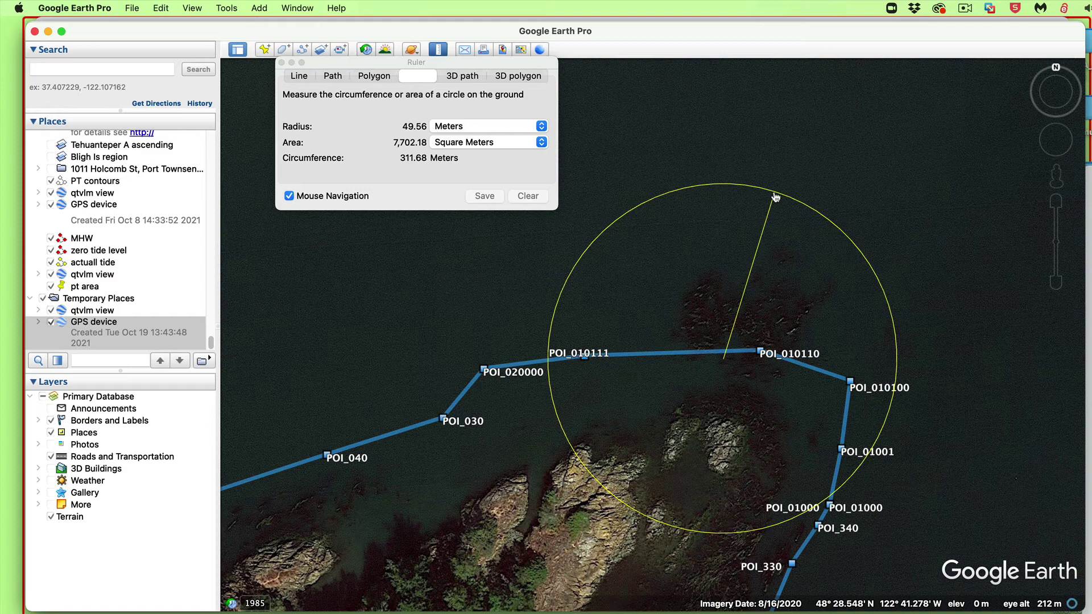
{"action": "left_click", "coordinate": [775, 197]}
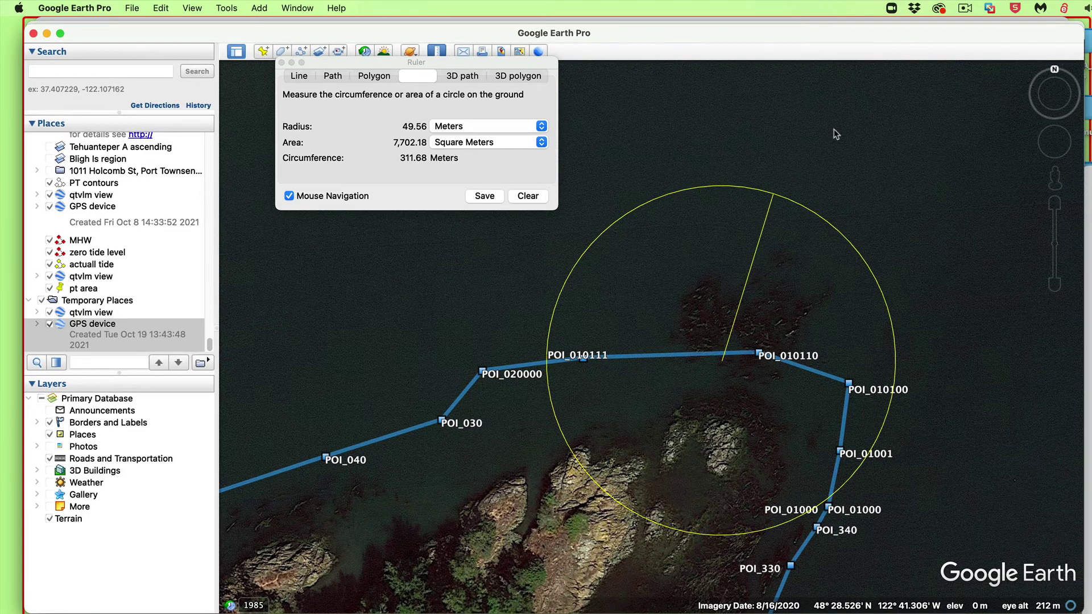
Step: In qtVlm, hide the young island tide line pathway together with its POIs
{"action": "key", "text": "super+Tab"}
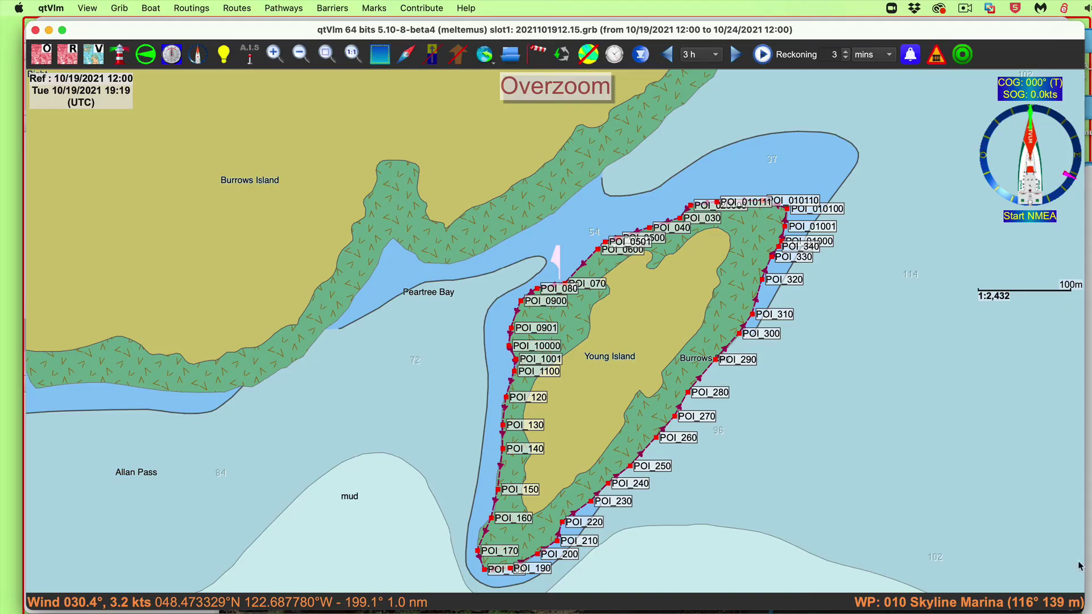
{"action": "scroll", "coordinate": [837, 441], "scroll_direction": "down", "scroll_amount": 3}
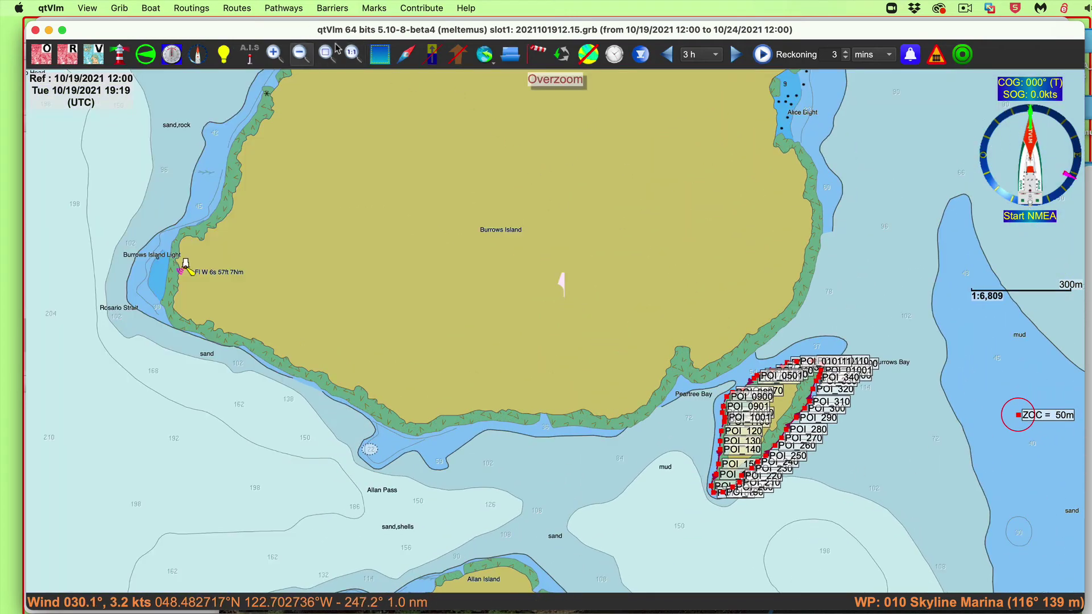
{"action": "left_click", "coordinate": [269, 10]}
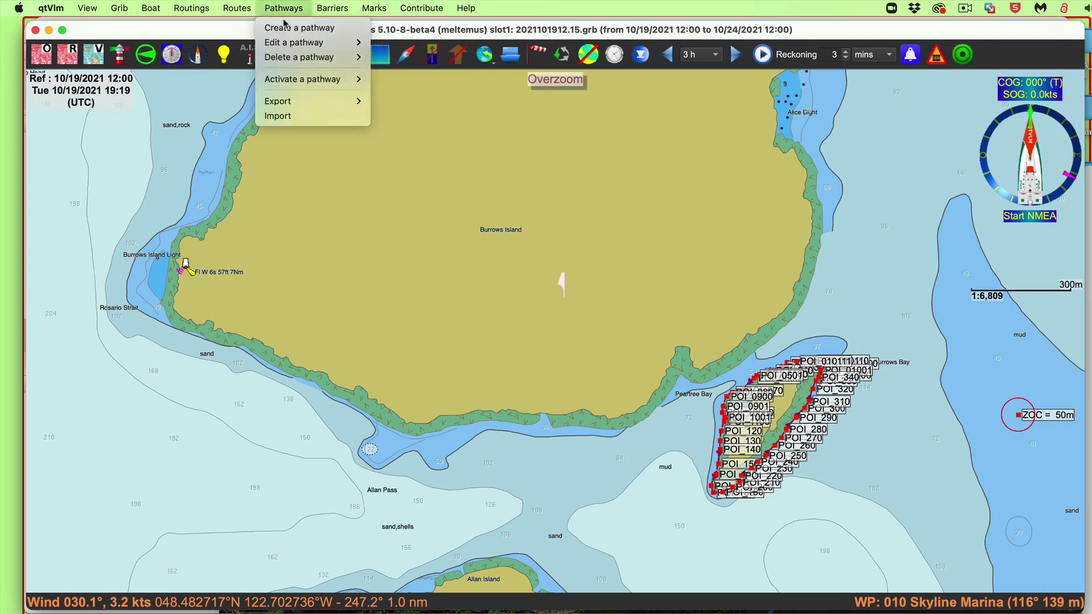
{"action": "mouse_move", "coordinate": [294, 43]}
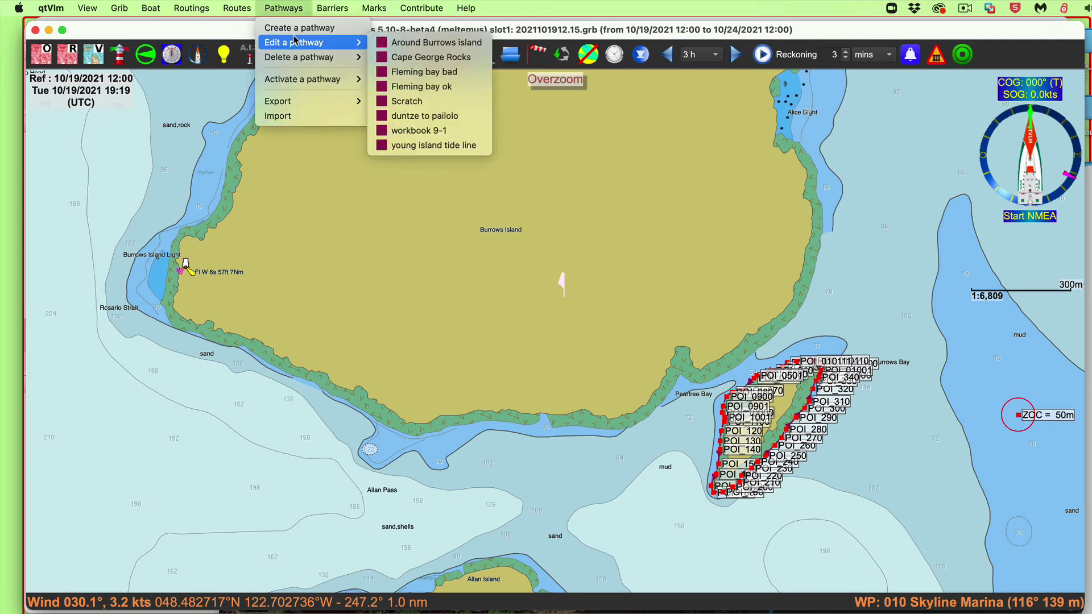
{"action": "left_click", "coordinate": [438, 146]}
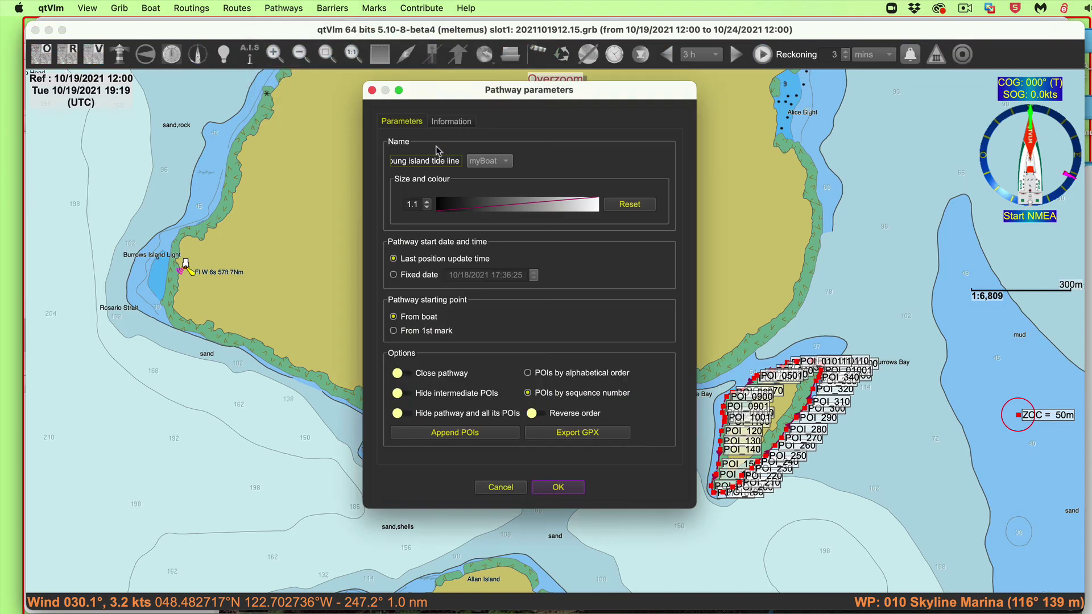
{"action": "left_click", "coordinate": [560, 487]}
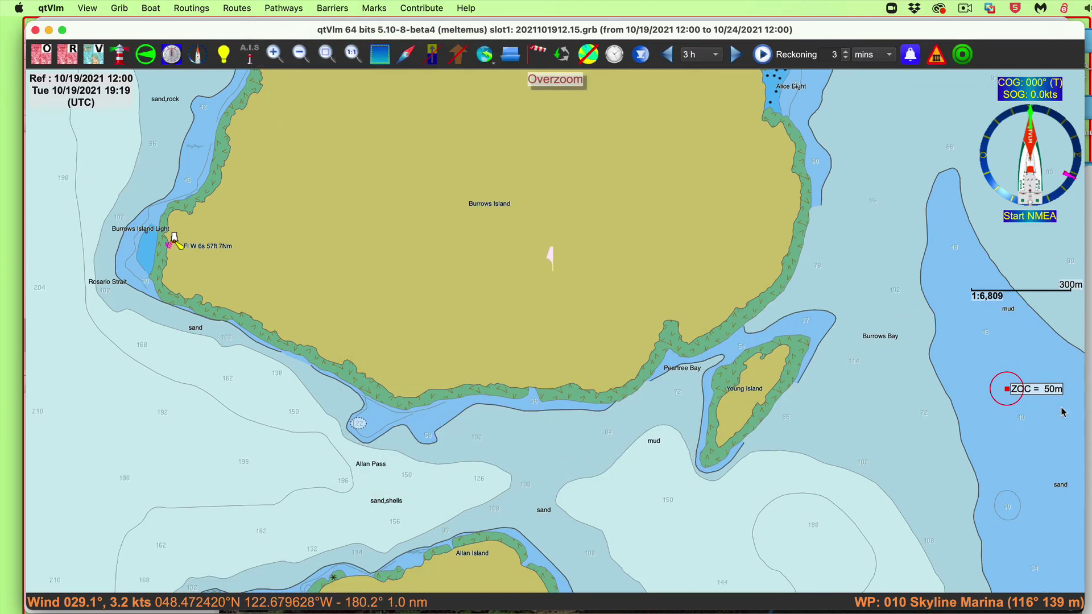
Step: Move the ZOC = 50m mark onto Young Island's northeast tip
{"action": "left_click_drag", "start_coordinate": [1038, 389], "coordinate": [827, 344]}
{"action": "scroll", "coordinate": [829, 428], "scroll_direction": "up", "scroll_amount": 5}
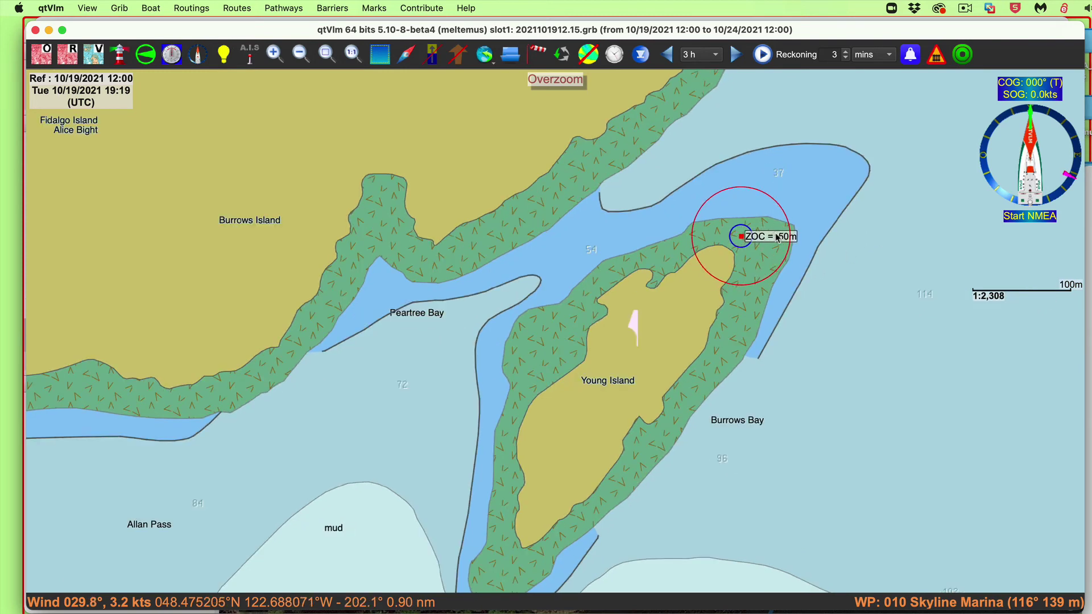
{"action": "left_click_drag", "start_coordinate": [778, 237], "coordinate": [796, 230]}
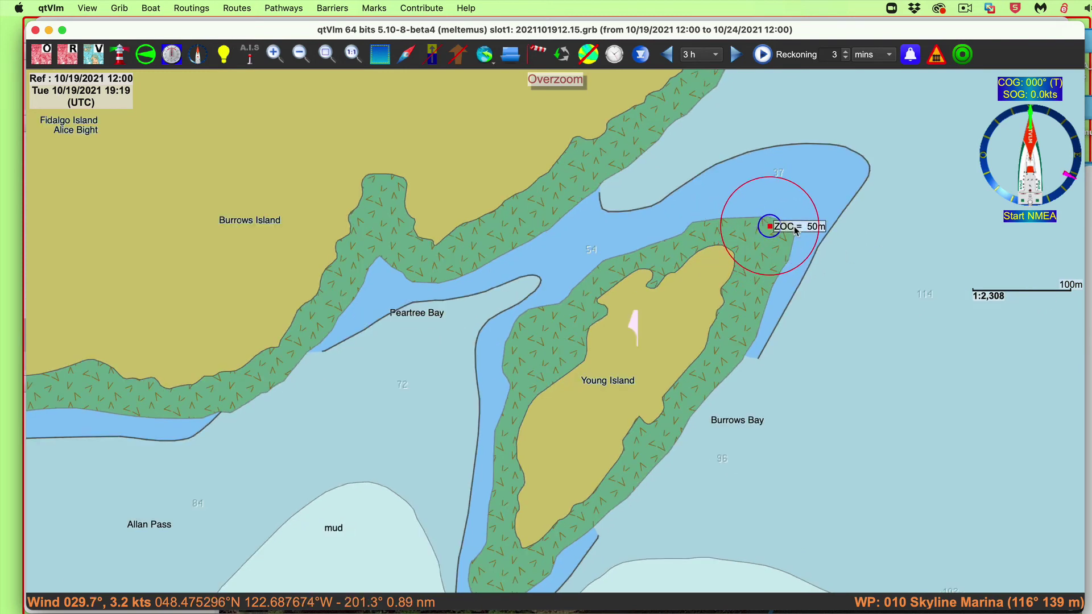
Step: Check the ZOC = 50m mark's settings and close them unchanged
{"action": "right_click", "coordinate": [796, 230]}
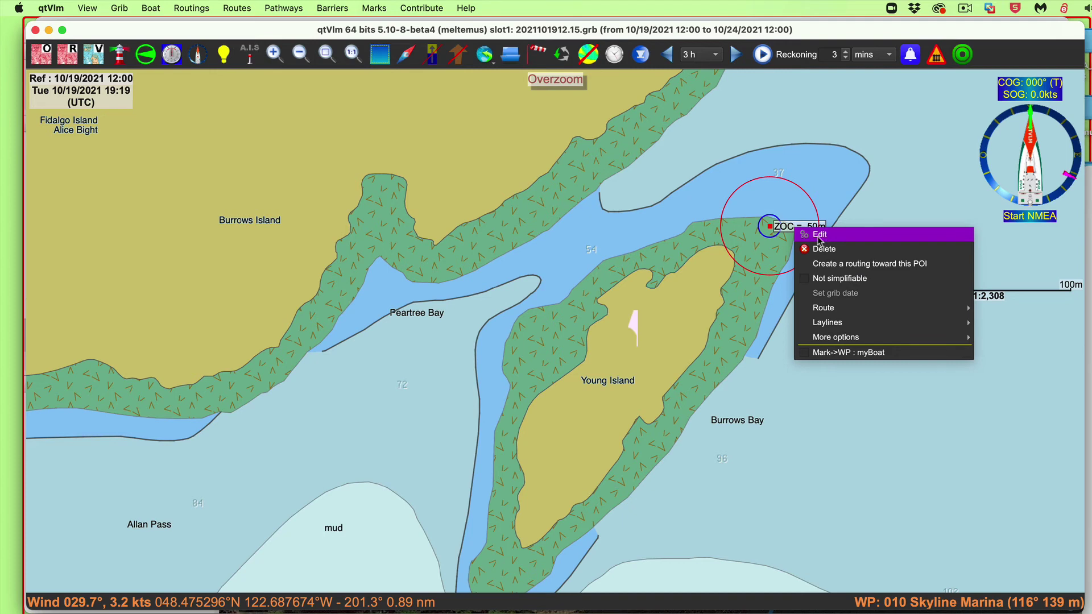
{"action": "left_click", "coordinate": [820, 235]}
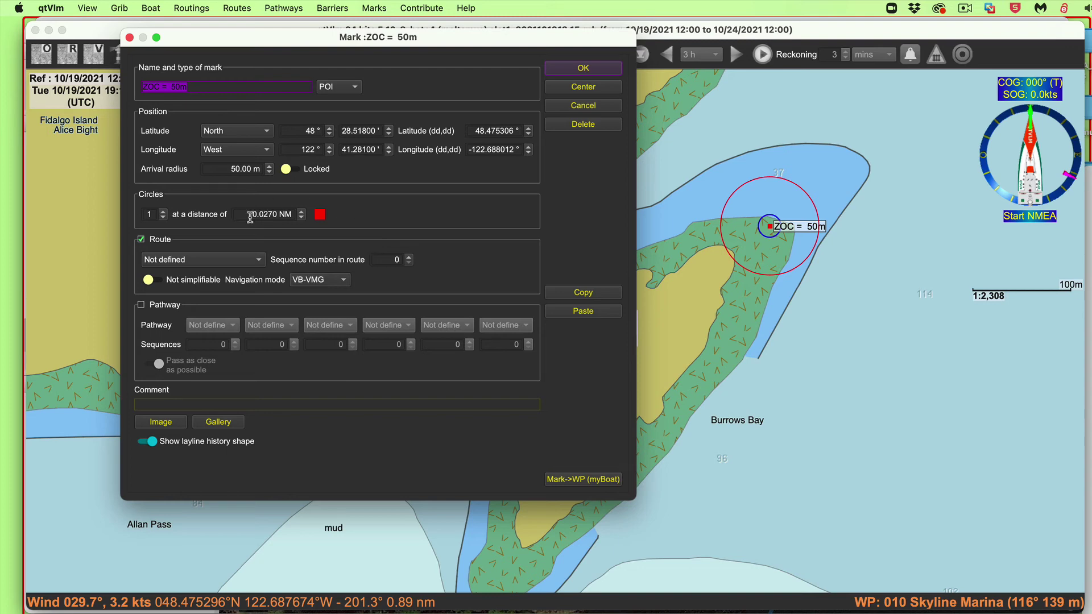
{"action": "left_click", "coordinate": [130, 38]}
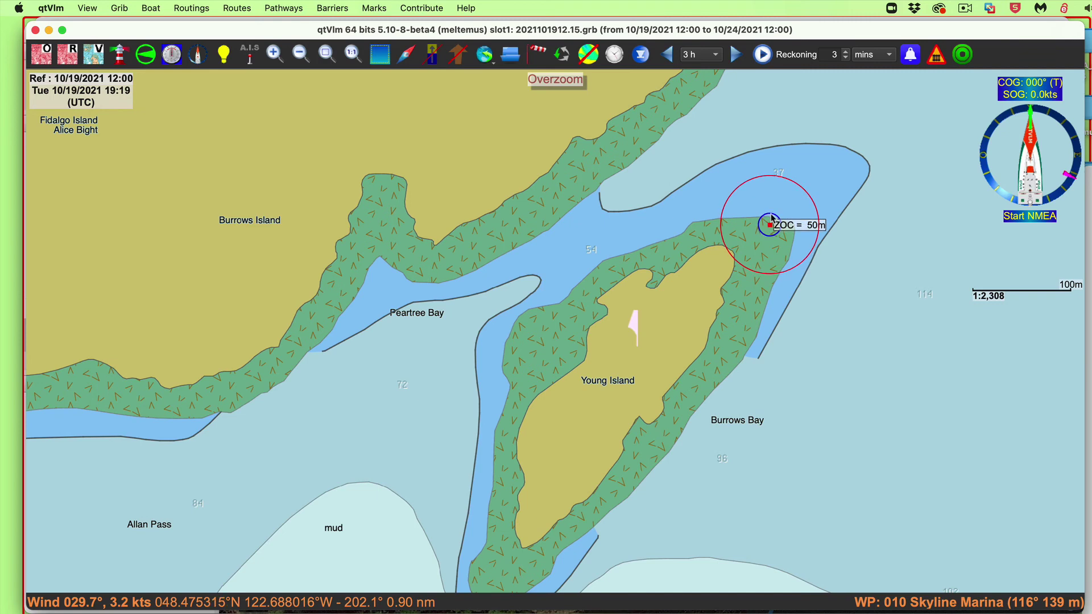
Step: Nudge the ZOC = 50m mark slightly north and check its ring over the island's tip
{"action": "left_click_drag", "start_coordinate": [771, 215], "coordinate": [771, 209]}
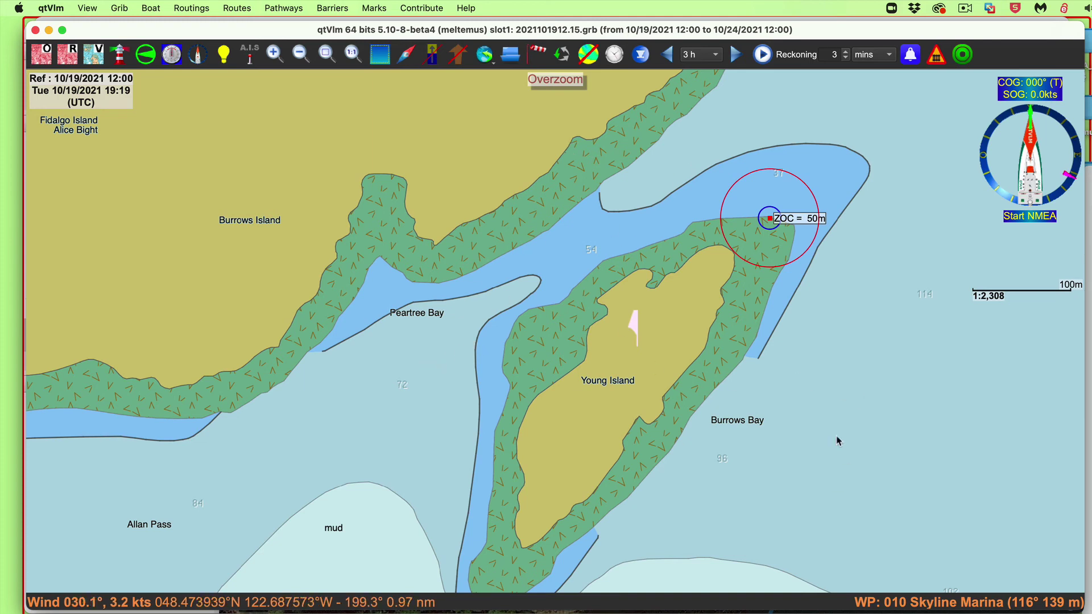
{"action": "scroll", "coordinate": [836, 395], "scroll_direction": "up", "scroll_amount": 2}
{"action": "scroll", "coordinate": [581, 320], "scroll_direction": "down", "scroll_amount": 1}
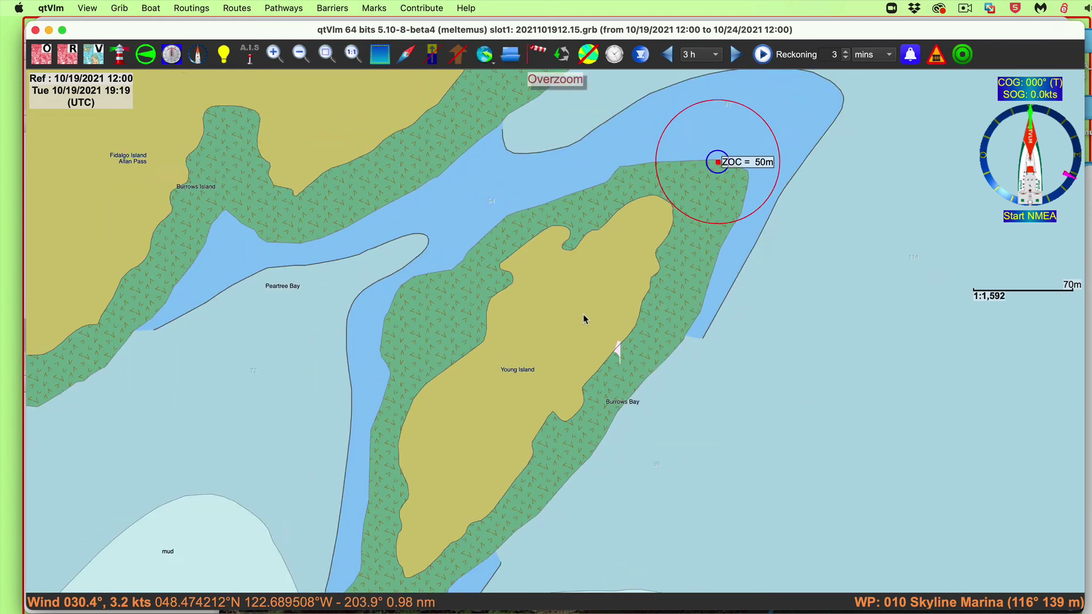
{"action": "scroll", "coordinate": [745, 392], "scroll_direction": "up", "scroll_amount": 2}
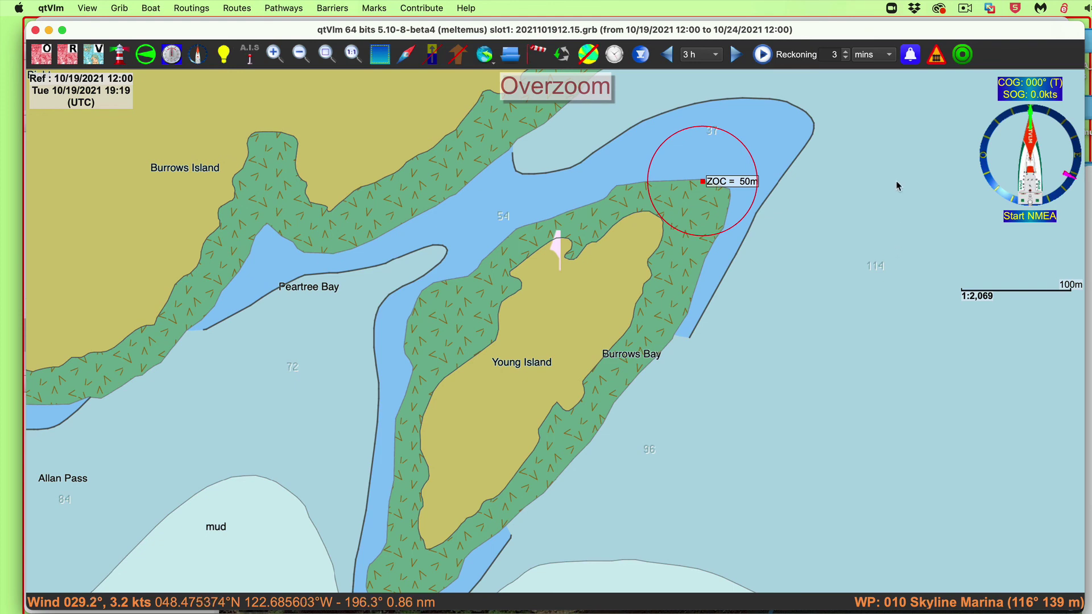
{"action": "left_click", "coordinate": [965, 9]}
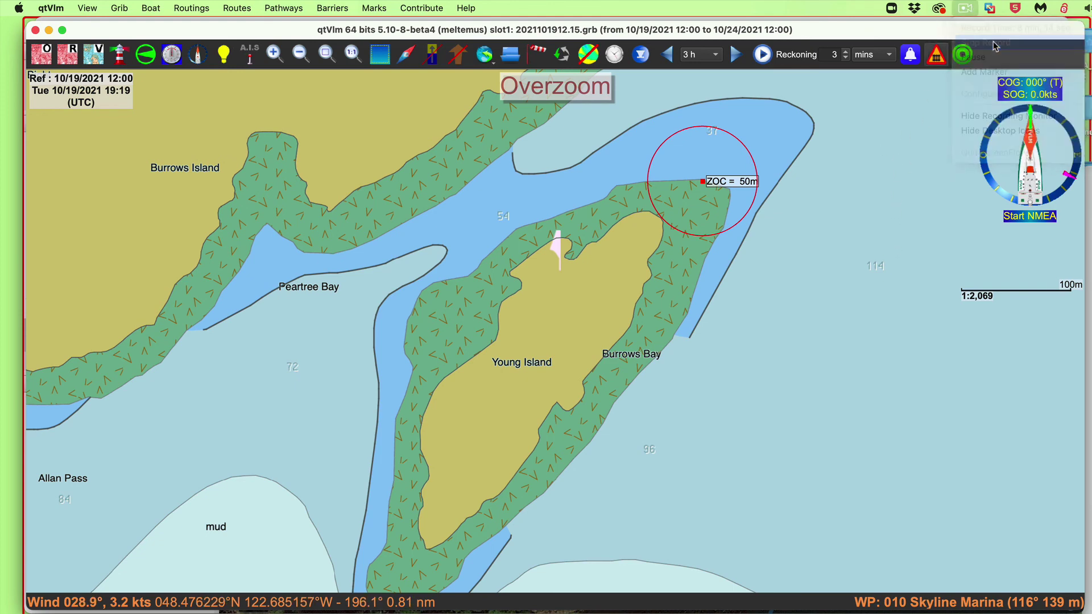